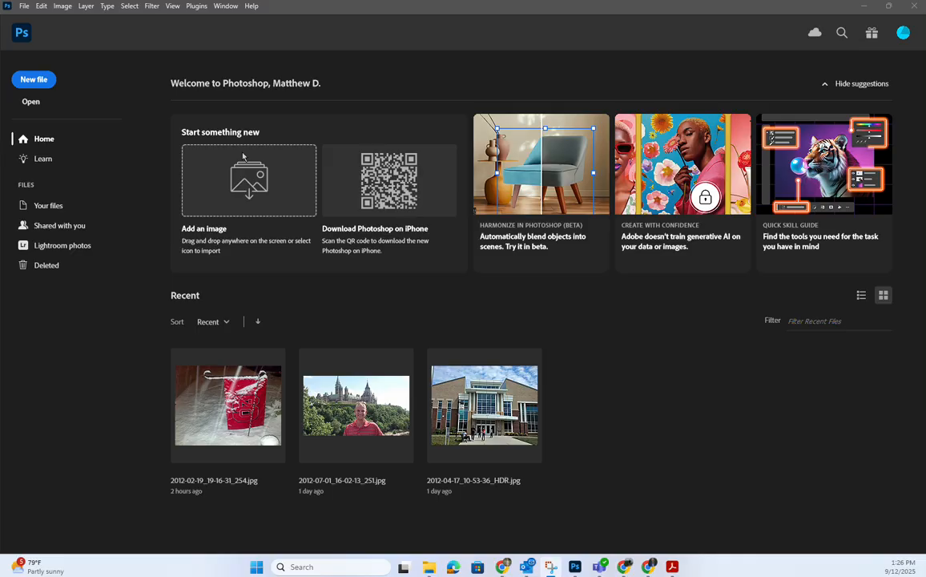
- Create a new 10 x 10 inch document at 300 pixels/inch in RGB Color with a white background
mouse_move(568, 573)
left_click(36, 81)
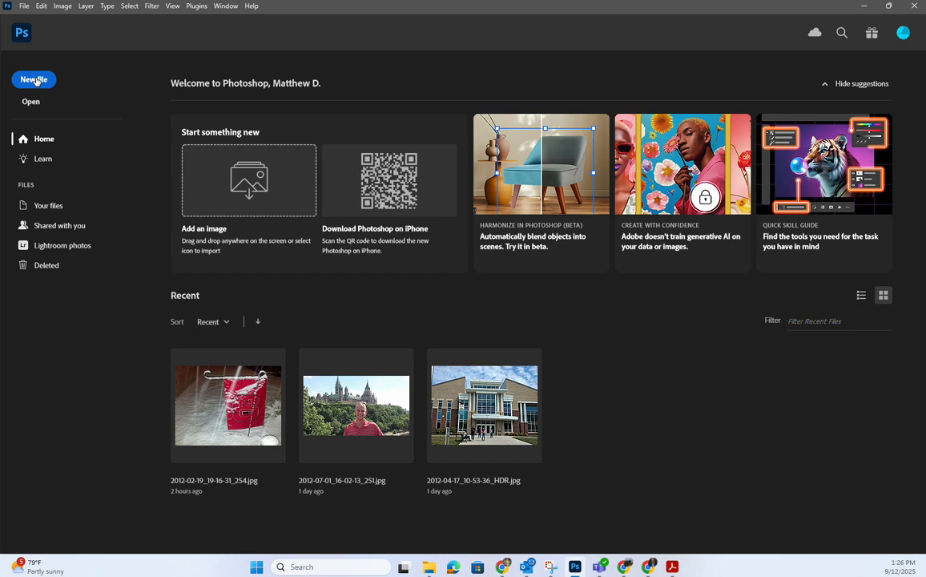
left_click(36, 84)
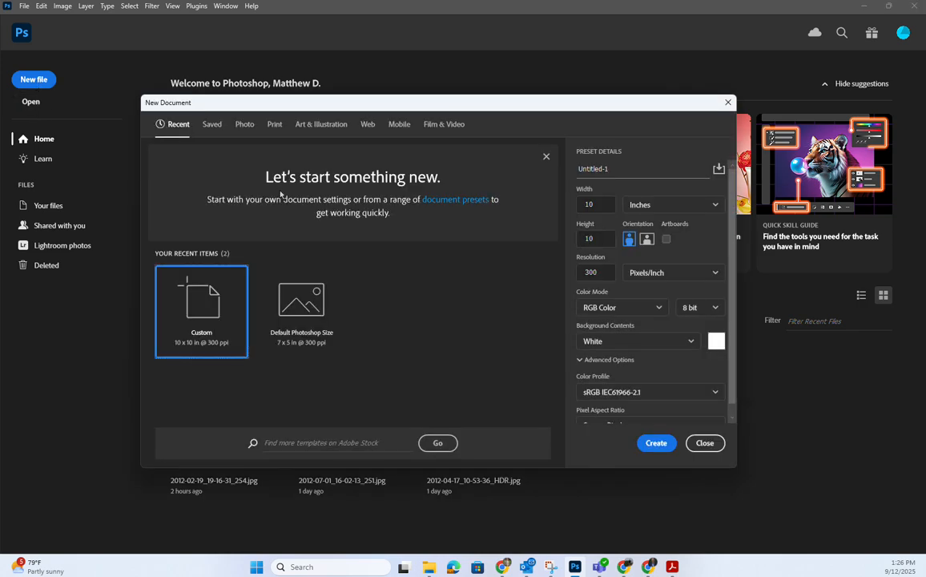
left_click_drag(365, 104, 397, 101)
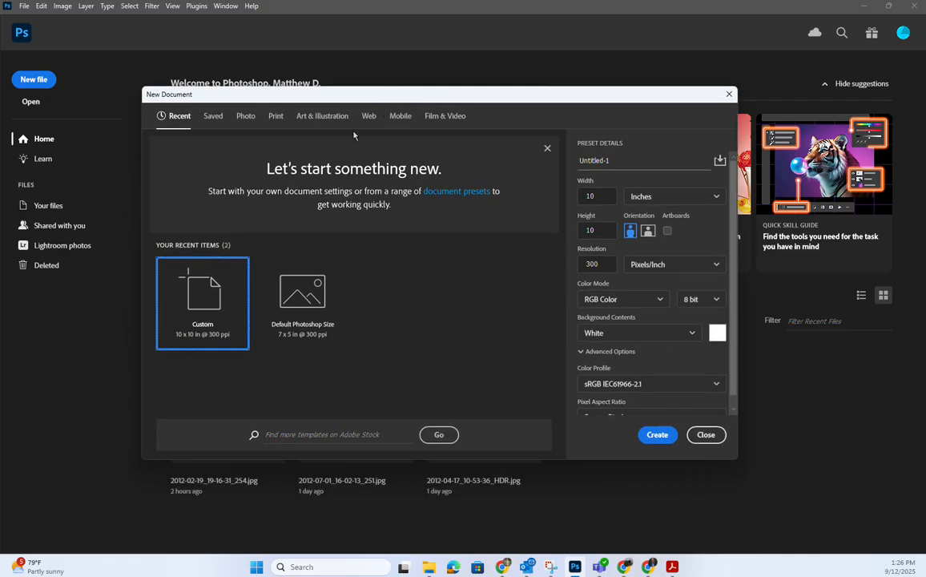
left_click(649, 197)
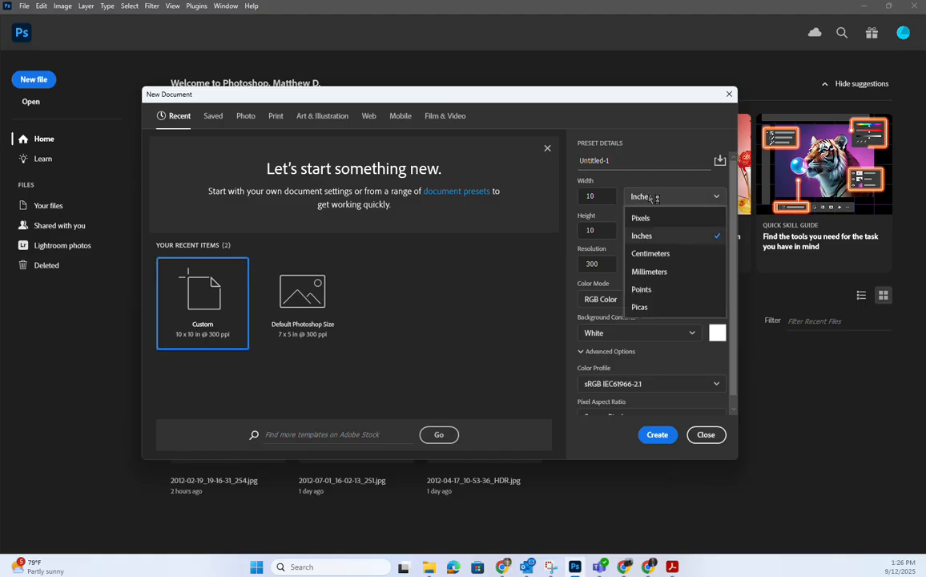
left_click(642, 235)
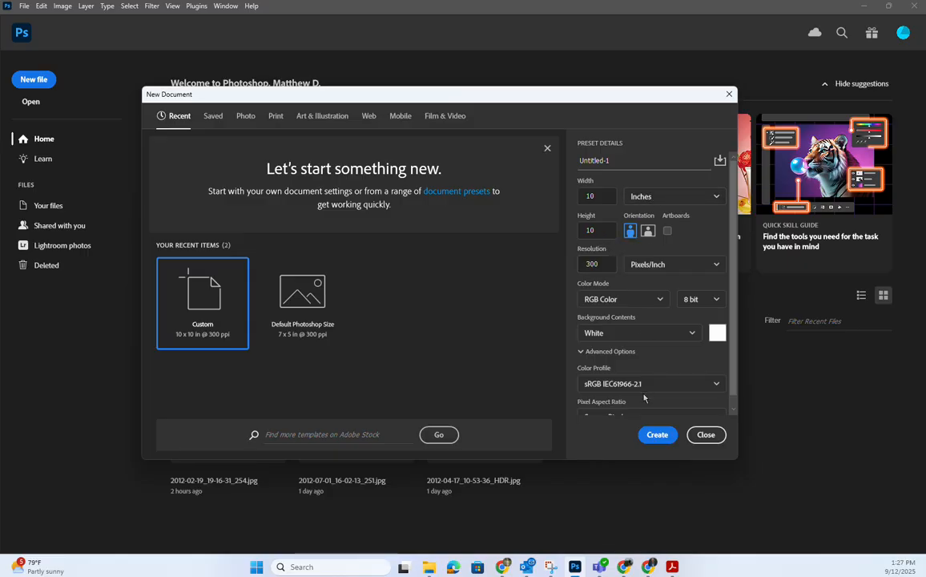
left_click(656, 435)
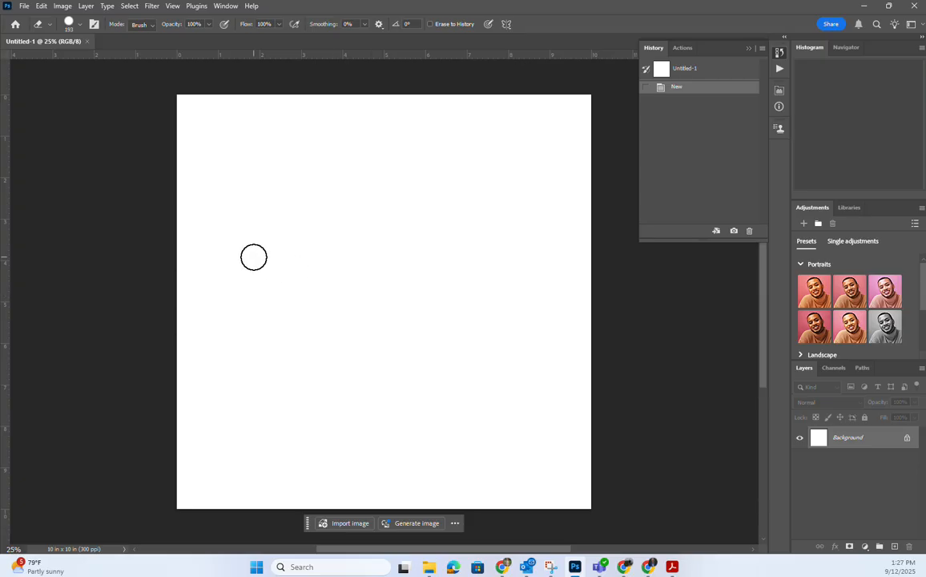
- Apply the Photography workspace
left_click(228, 6)
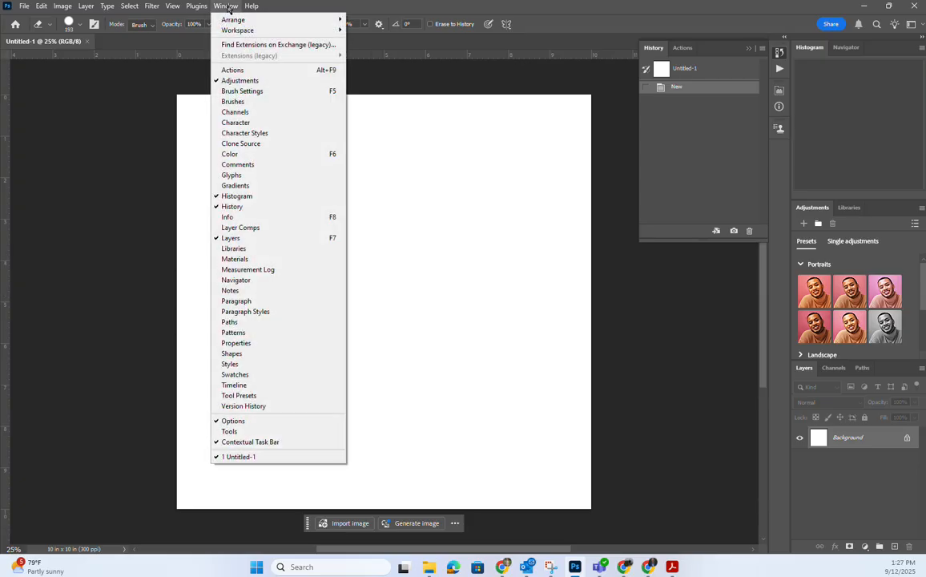
mouse_move(242, 31)
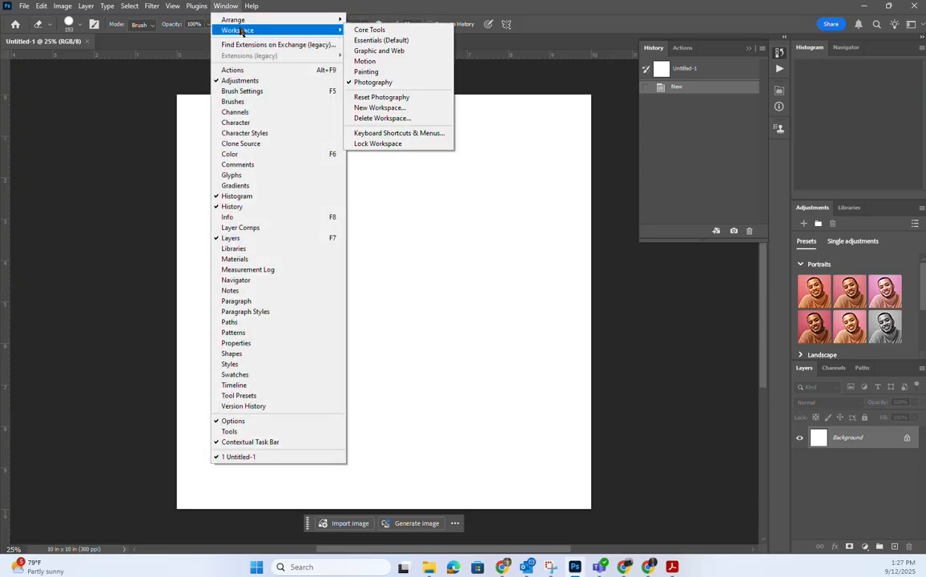
left_click(375, 83)
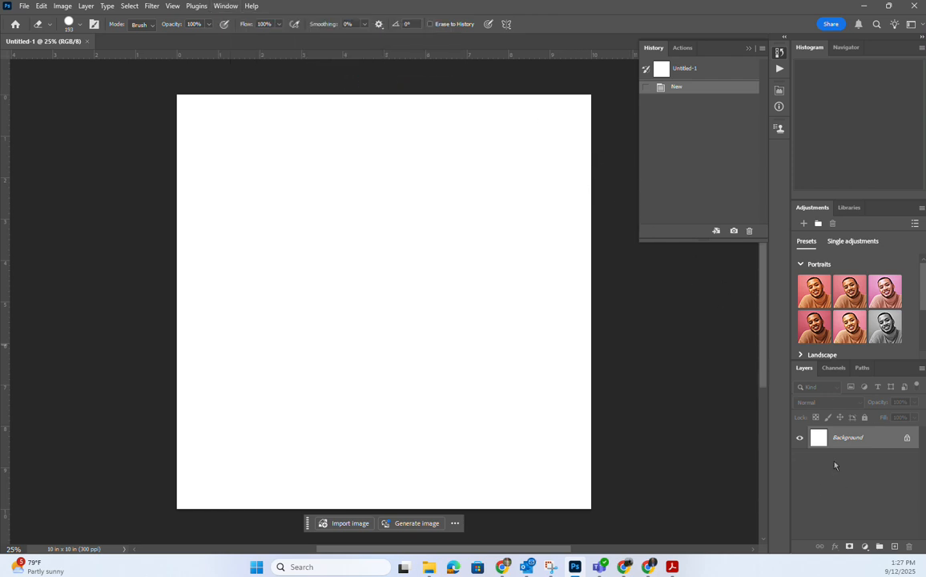
- Check the ruler display options and keep the ruler units as Inches in the Units & Rulers preferences
left_click(179, 7)
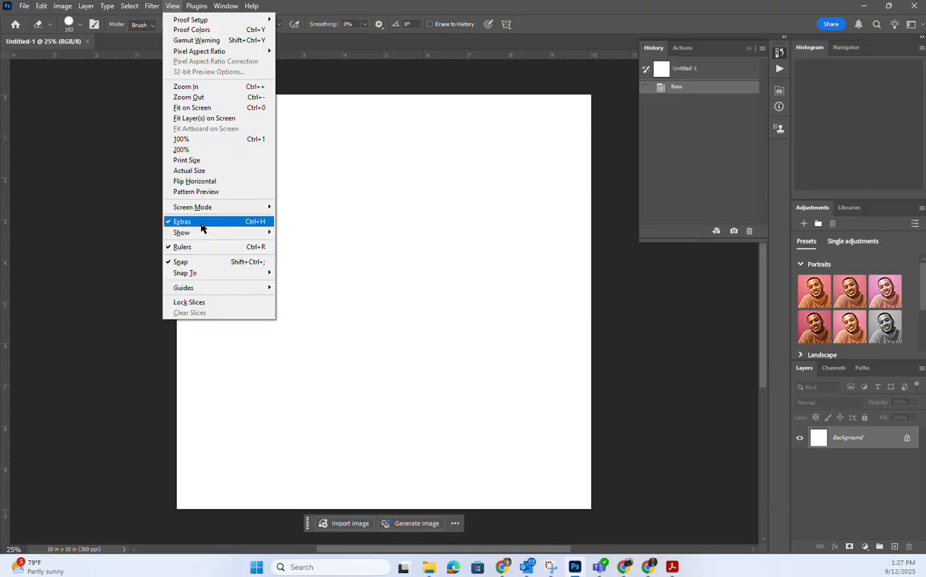
left_click(126, 55)
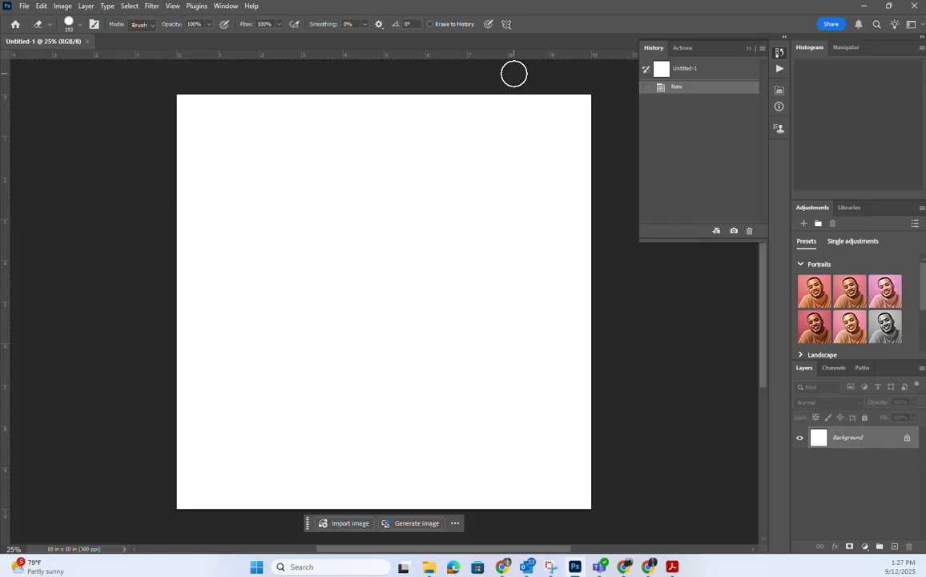
double_click(476, 56)
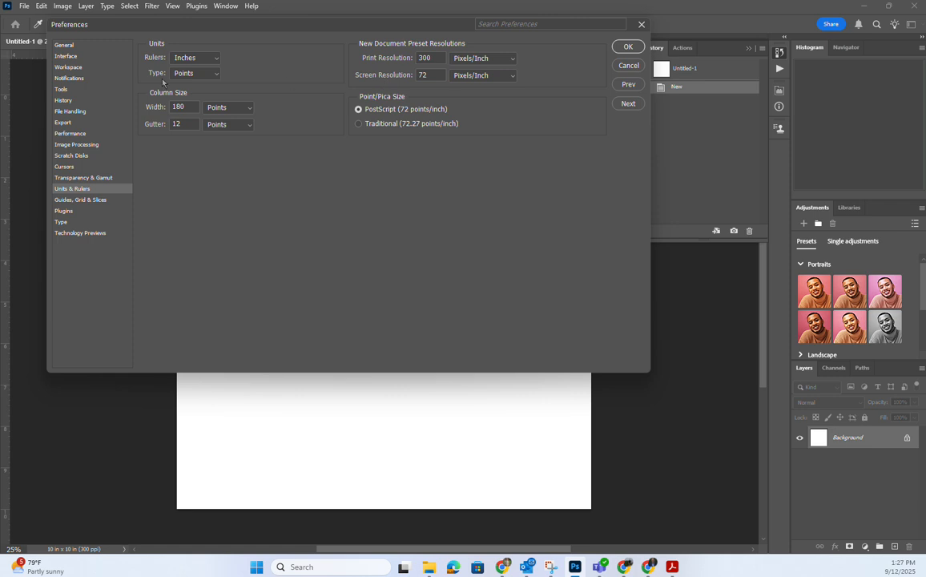
left_click(184, 59)
left_click(184, 61)
left_click(628, 46)
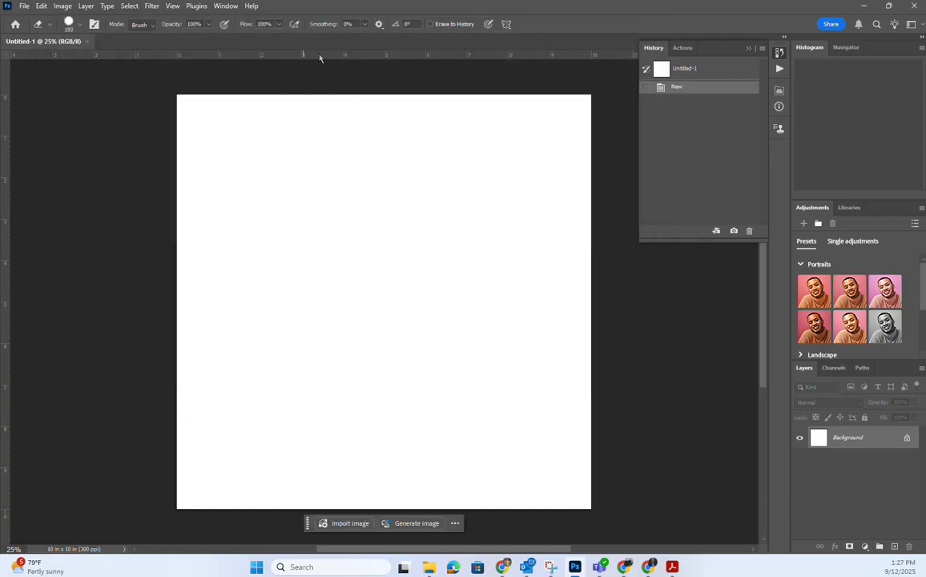
- Open the Tool Presets panel and collapse it to an icon, and make sure the Tools panel is displayed
left_click(171, 8)
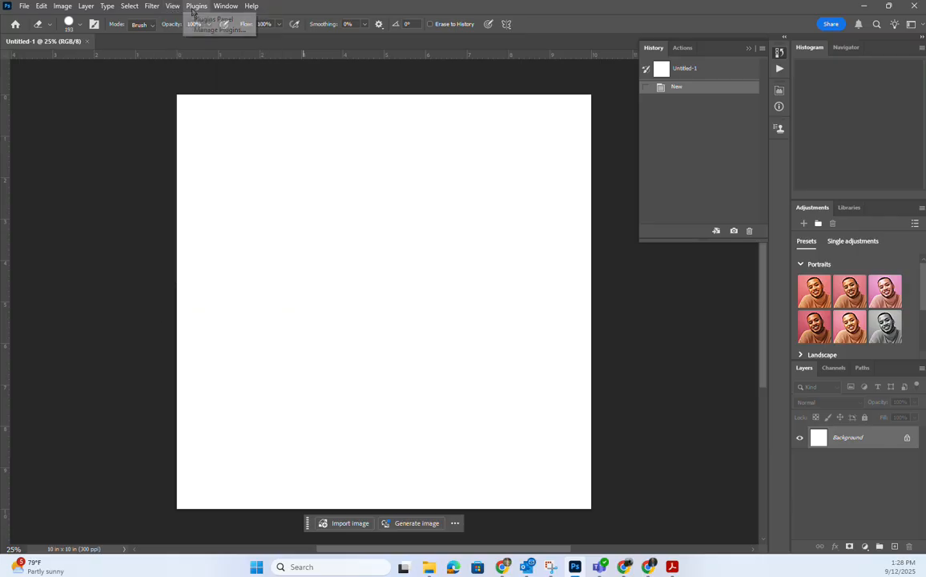
mouse_move(235, 8)
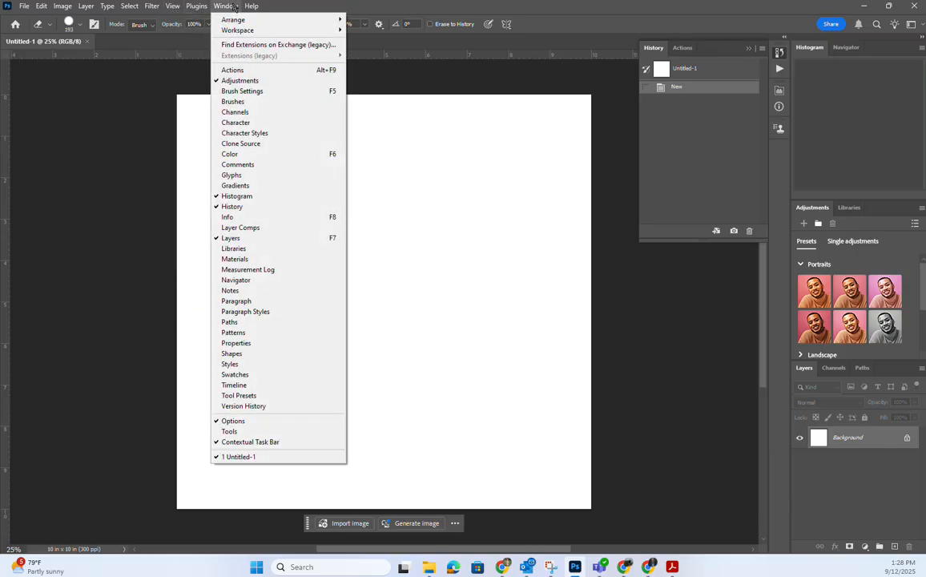
left_click(272, 394)
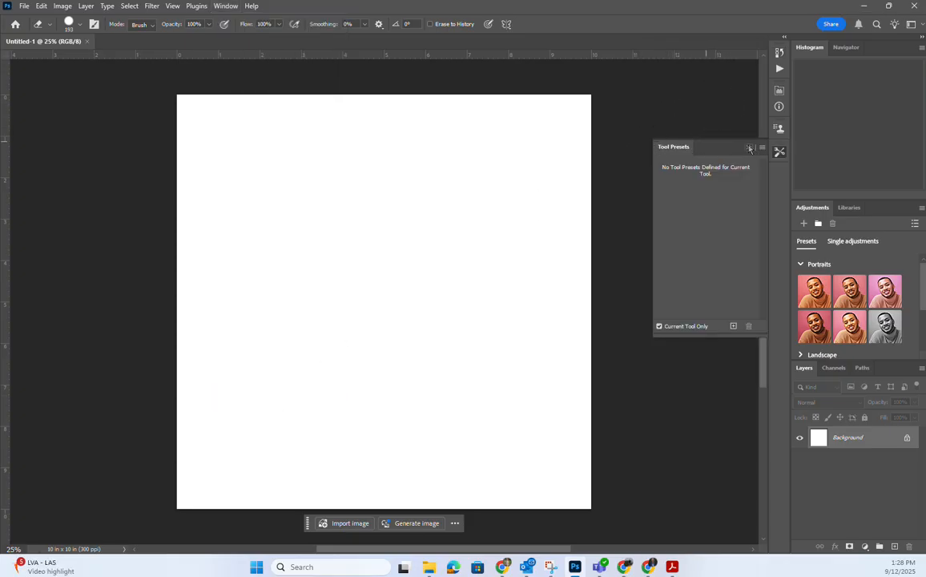
left_click(748, 146)
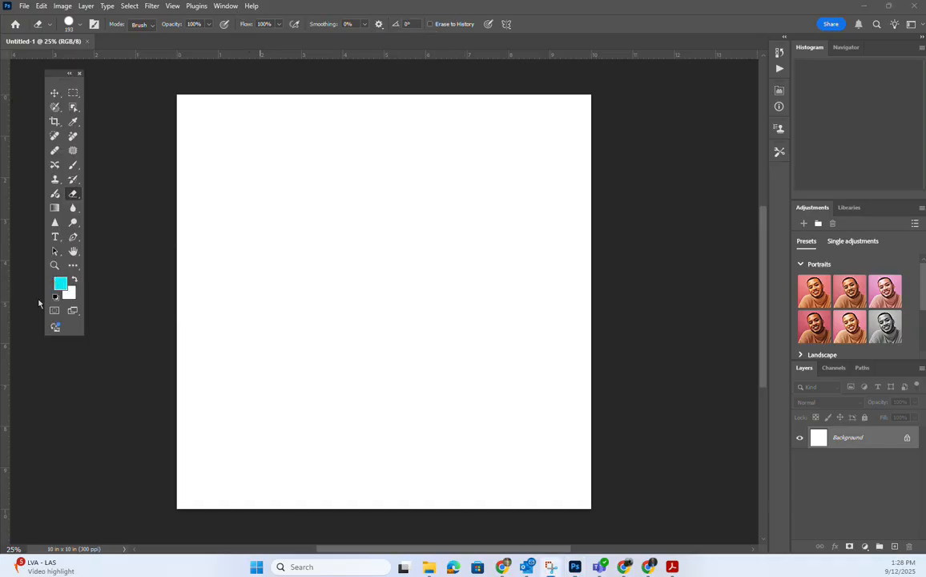
left_click(227, 6)
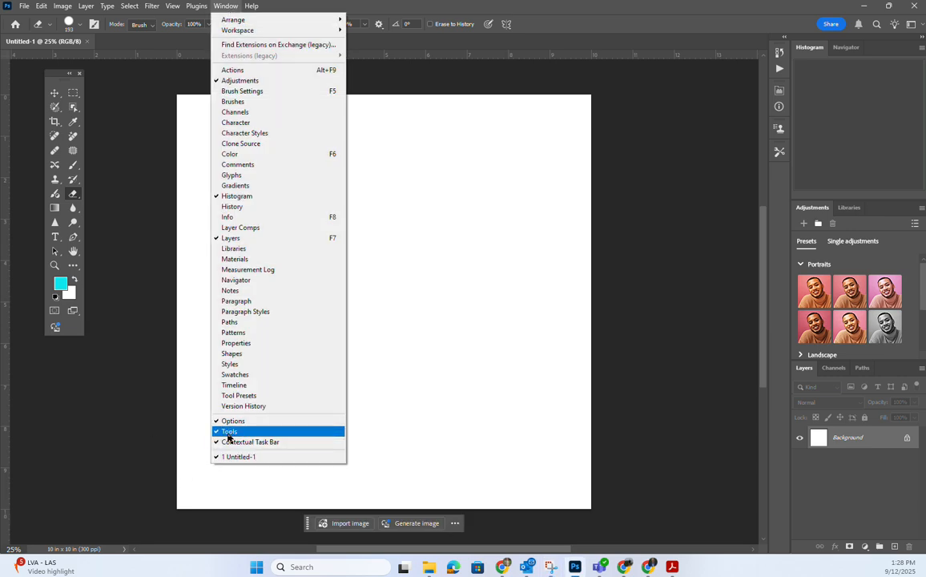
left_click(221, 6)
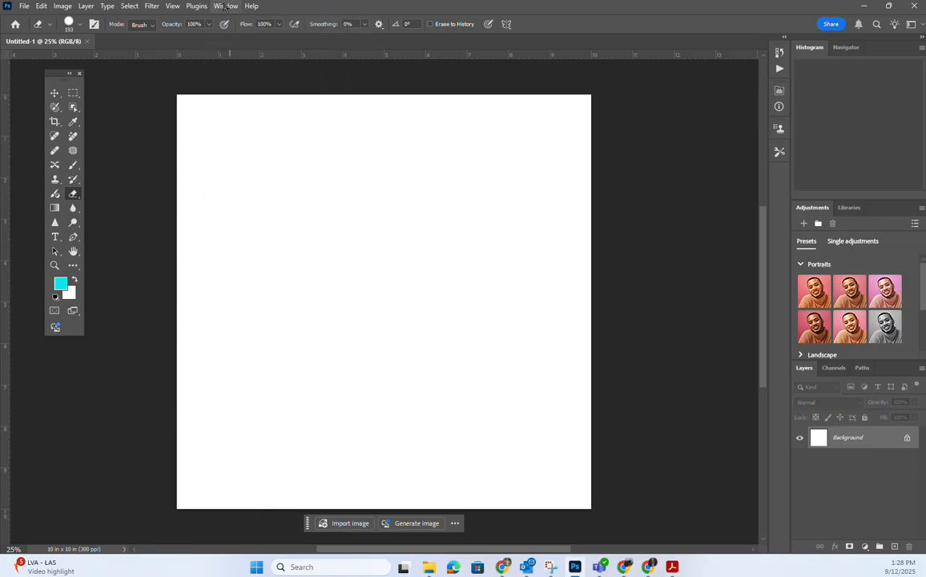
- Try the single-column and docked layouts of the Tools panel, leaving it floating in two columns beside the canvas
left_click(68, 75)
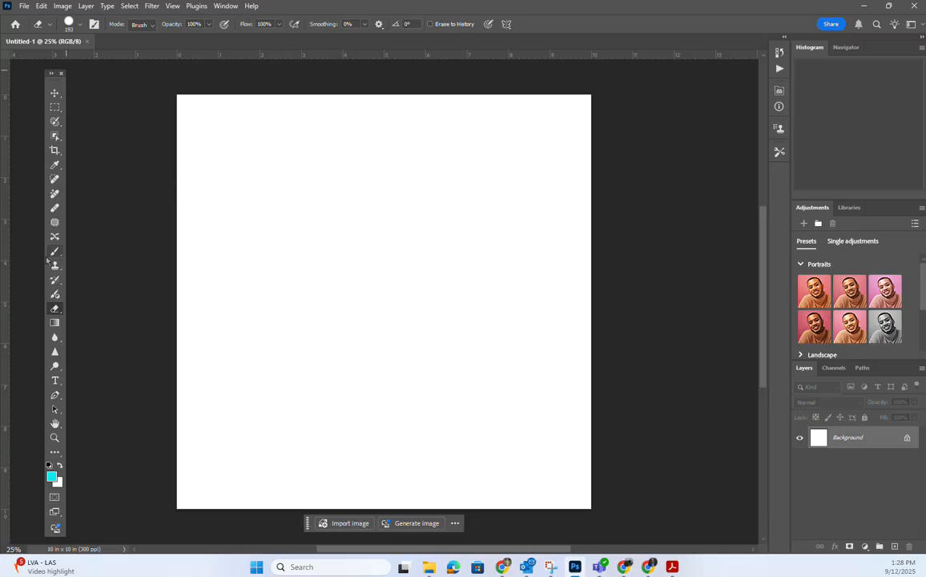
left_click(52, 75)
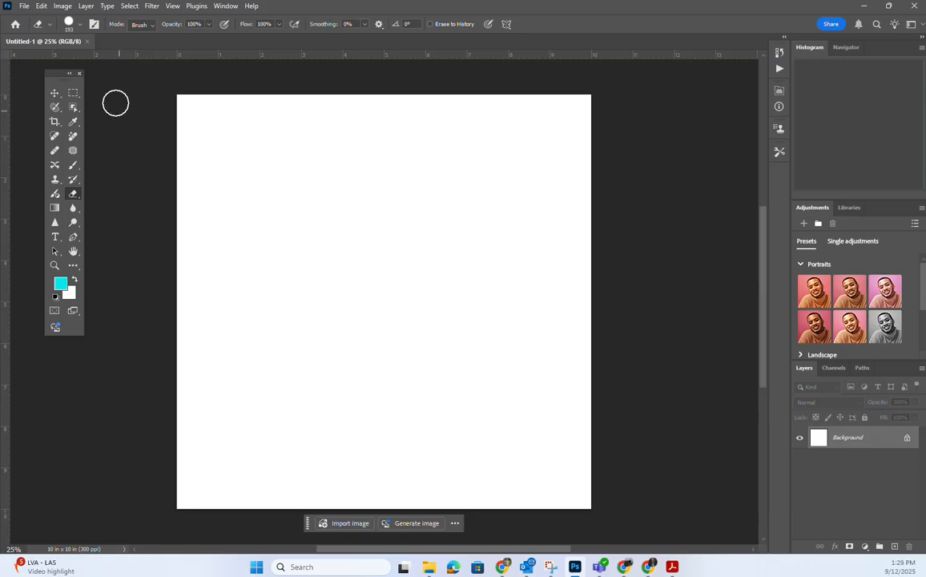
left_click_drag(51, 72, 8, 85)
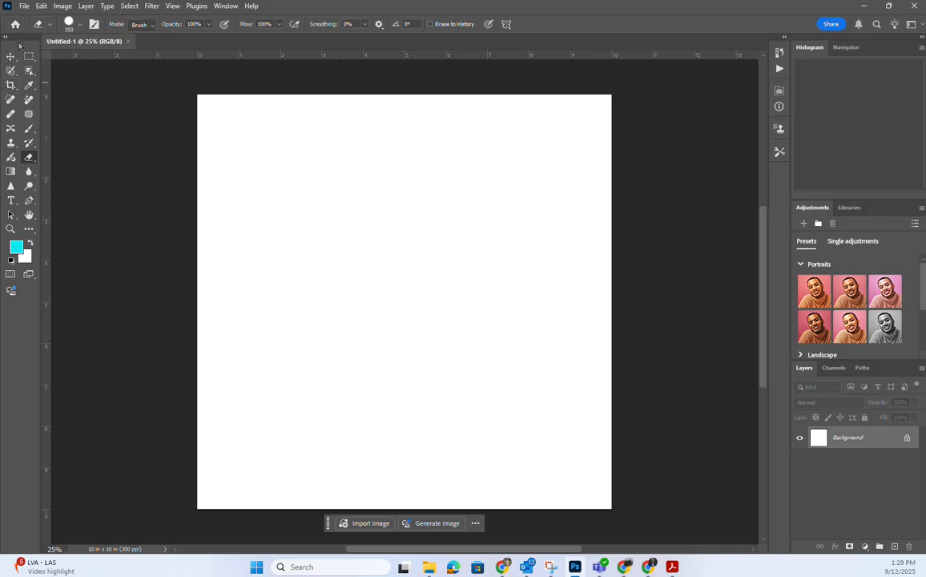
left_click_drag(20, 43, 120, 83)
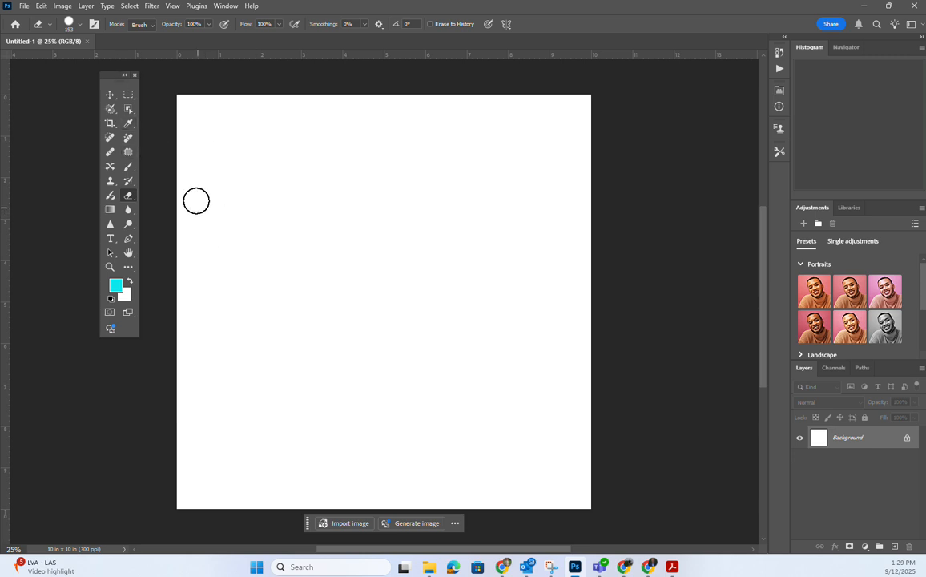
- View the tools grouped with the Eraser and play a few seconds of the Brush tool's quick video
right_click(135, 201)
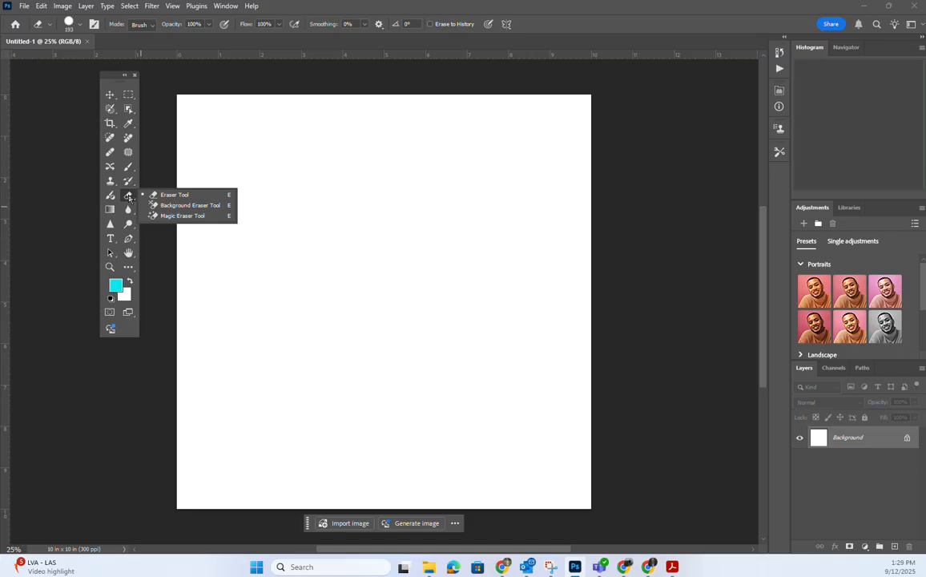
left_click(48, 147)
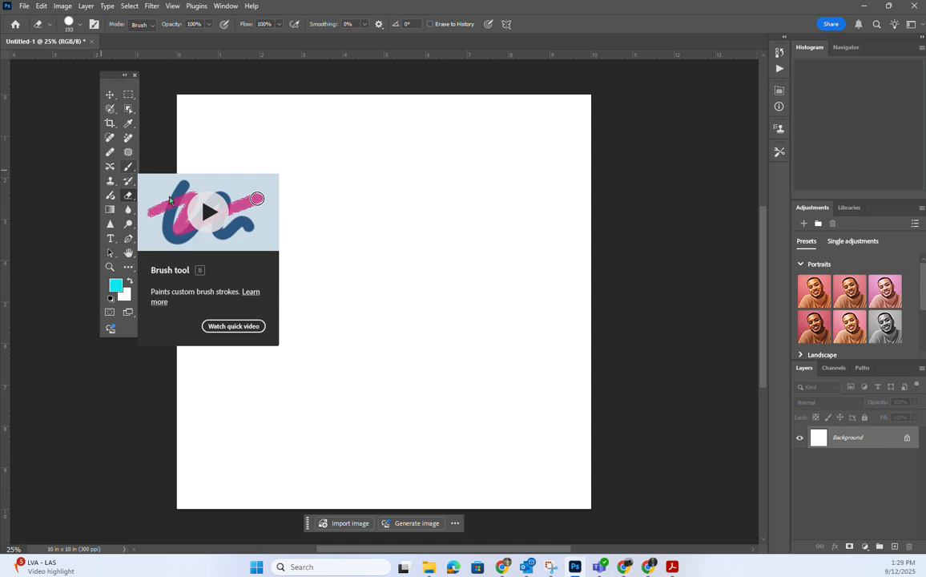
left_click(207, 221)
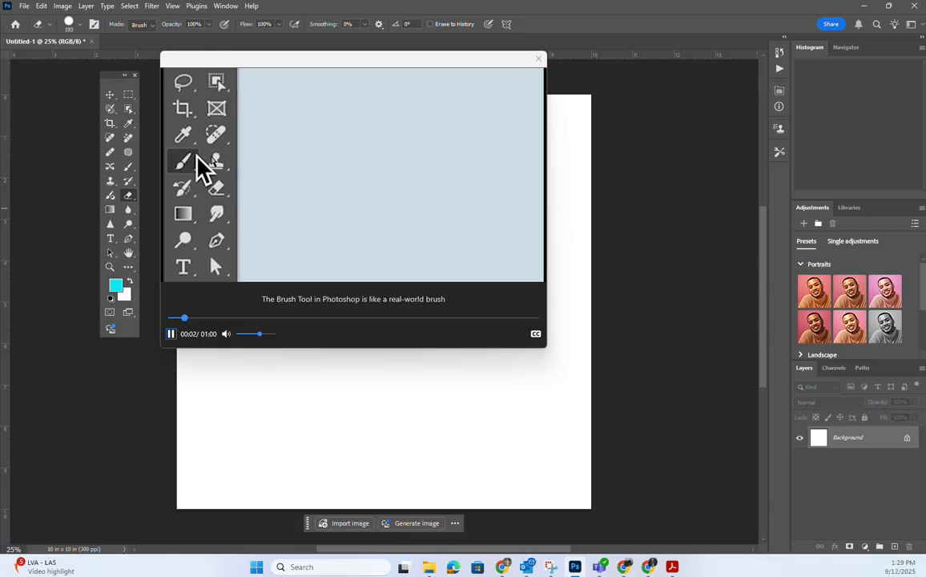
left_click(170, 333)
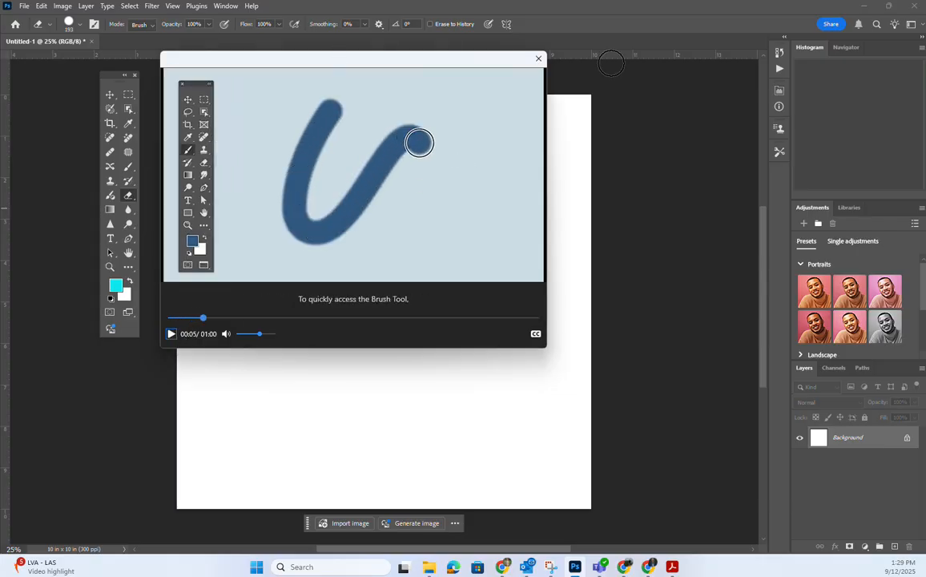
left_click(538, 60)
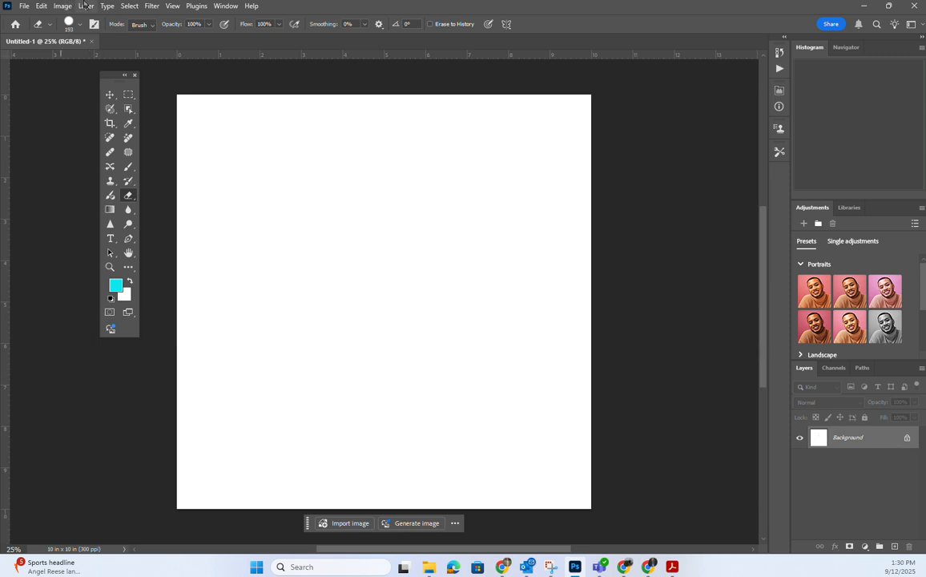
- Set the Eraser tool's brush size to 73 px
left_click(82, 25)
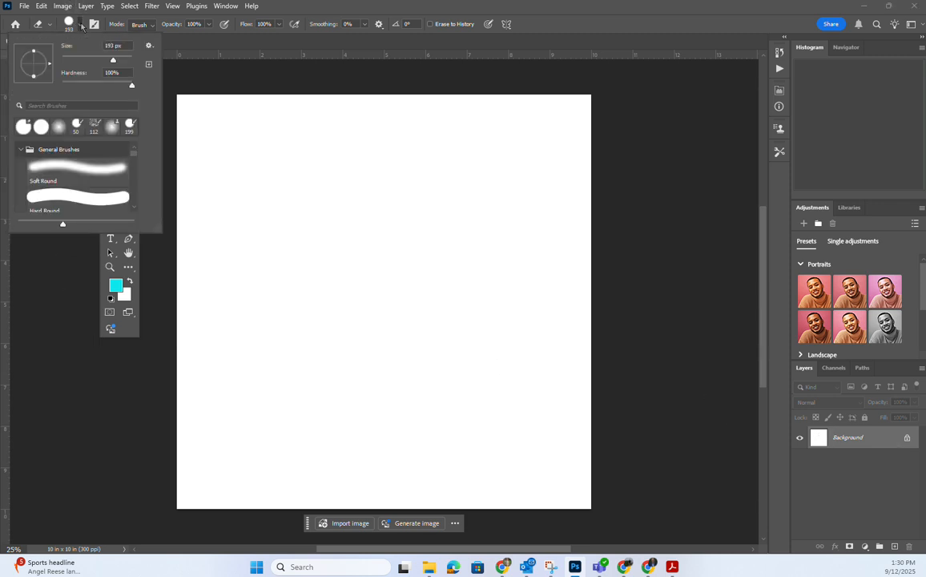
left_click(81, 26)
left_click(82, 26)
left_click_drag(111, 62, 87, 60)
left_click(54, 267)
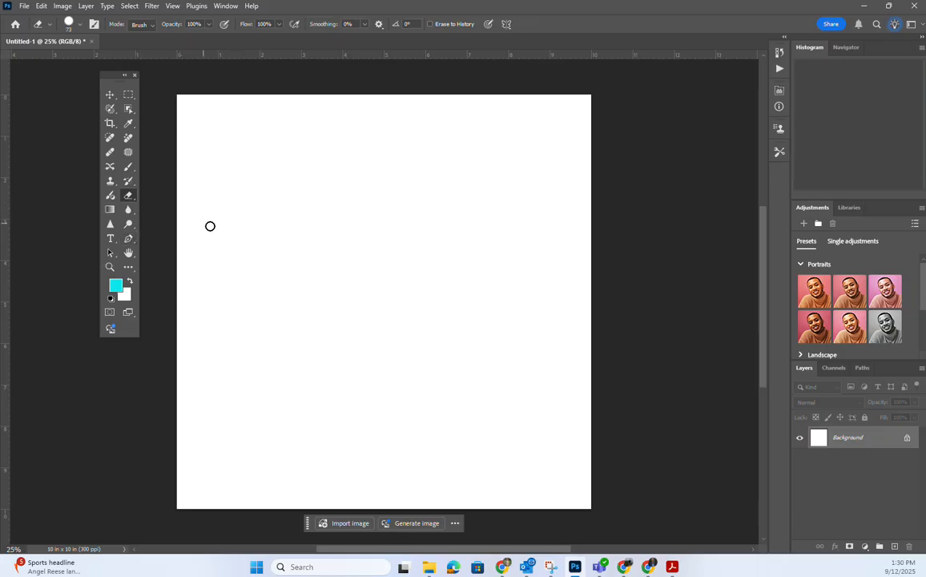
- Paint a cyan horizontal line across the full width of the canvas, about 3.5 inches below its upper edge, with the 50 px Brush tool
left_click(129, 166)
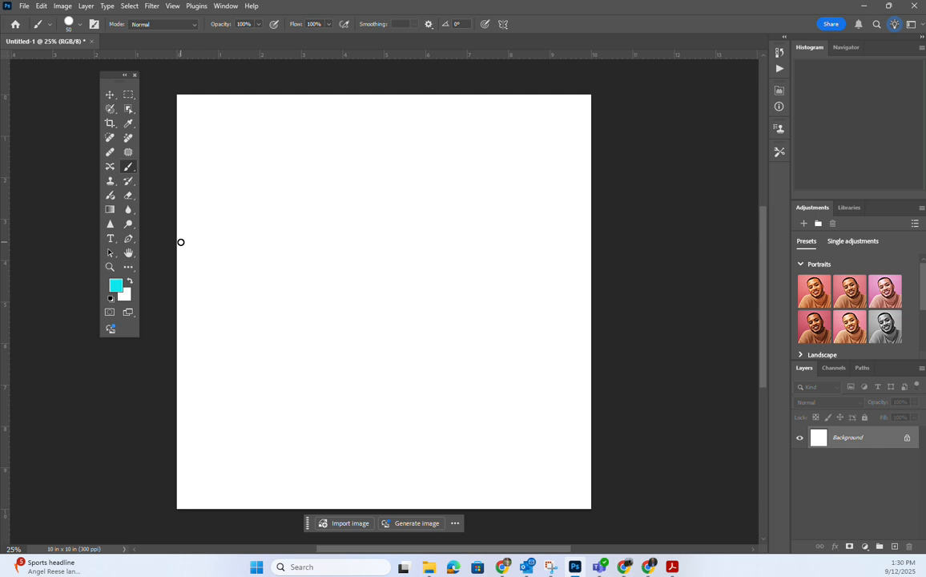
left_click_drag(181, 242, 593, 246)
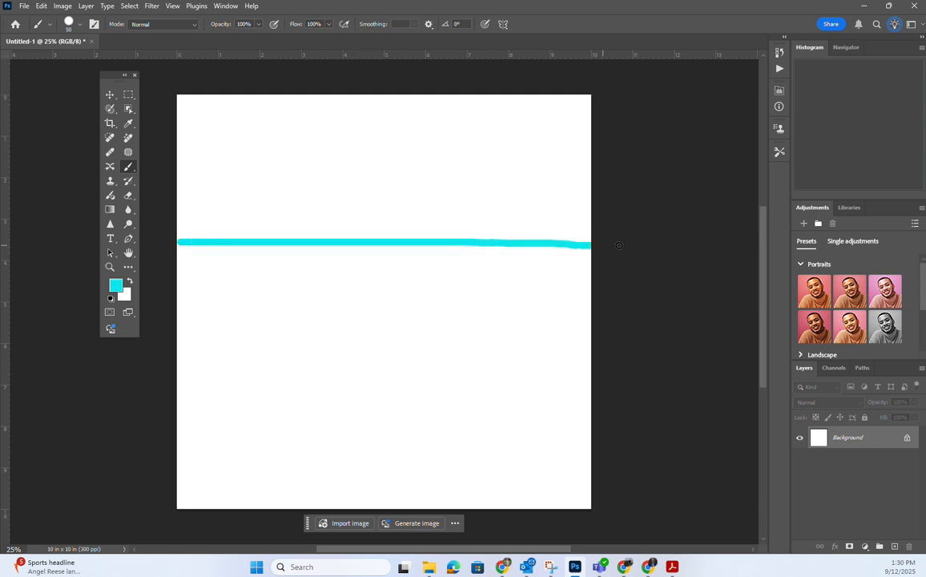
- Set the brush hardness to 0% and paint a second cyan horizontal line across the canvas, about 3 inches below its upper edge
left_click(80, 25)
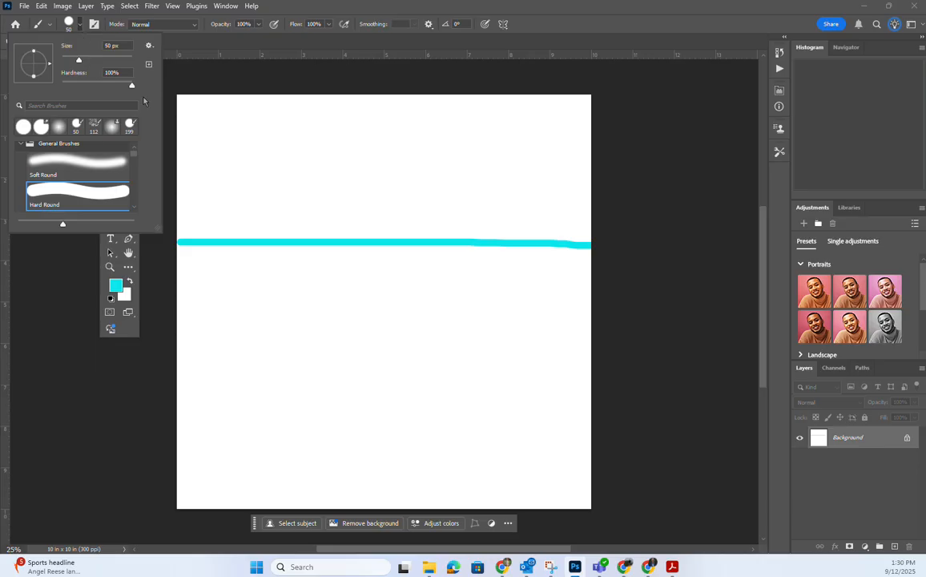
left_click_drag(132, 88, 46, 88)
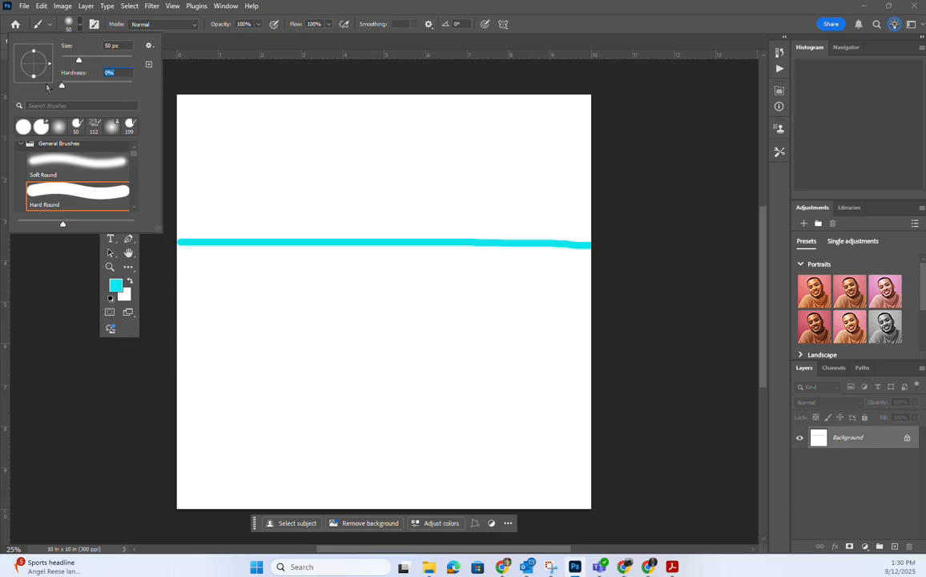
left_click(224, 71)
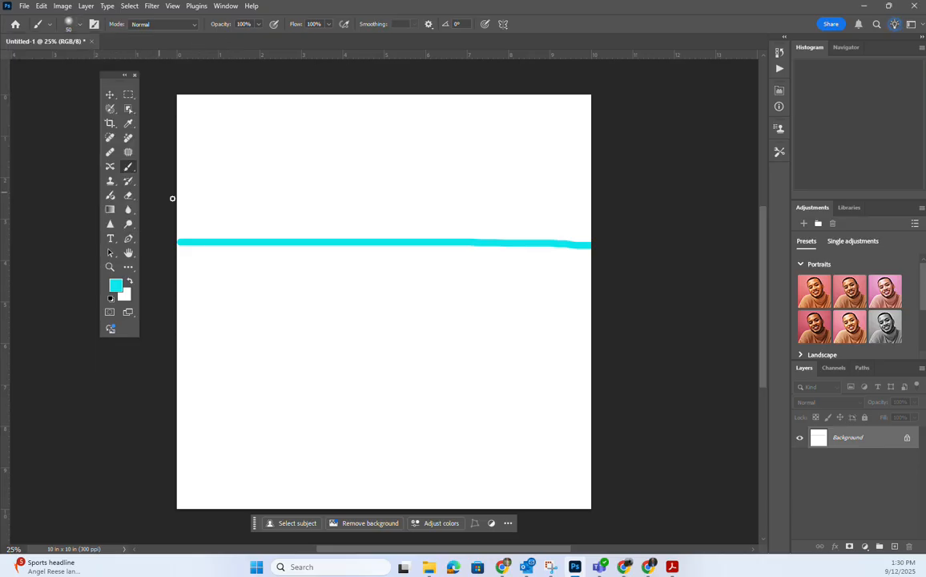
left_click_drag(179, 224, 597, 222)
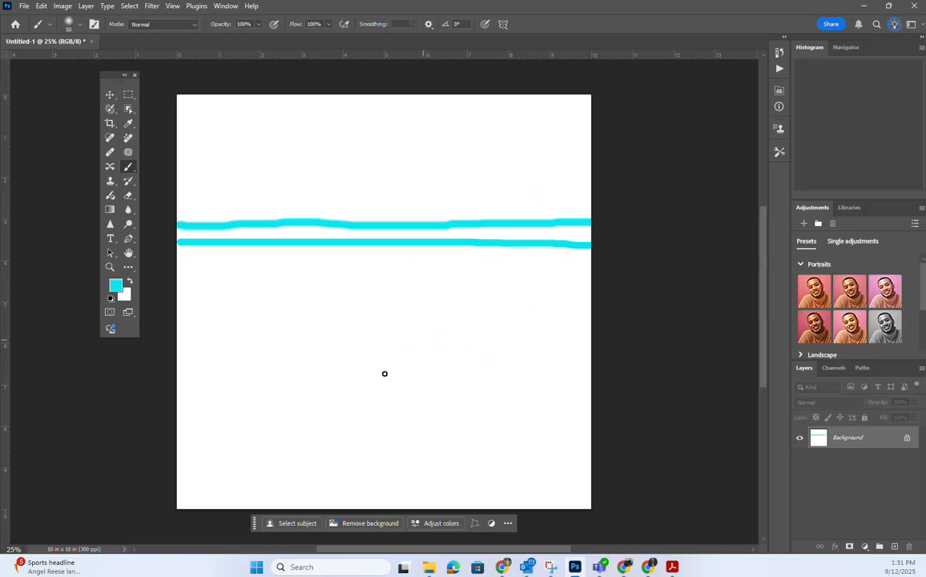
- Compare the edges of the soft and hard cyan lines up close, returning to a view of the whole canvas
scroll(340, 229, "up", 10)
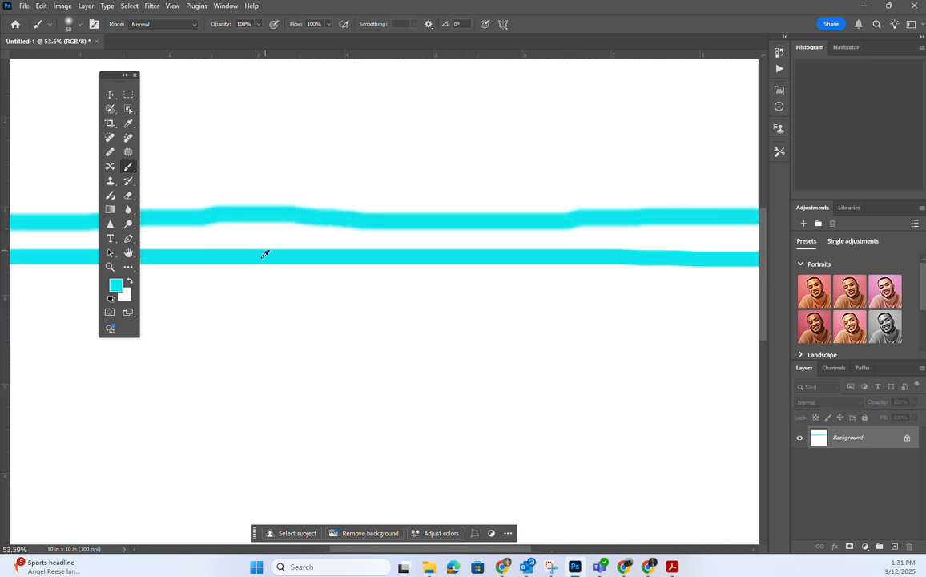
scroll(280, 222, "up", 3)
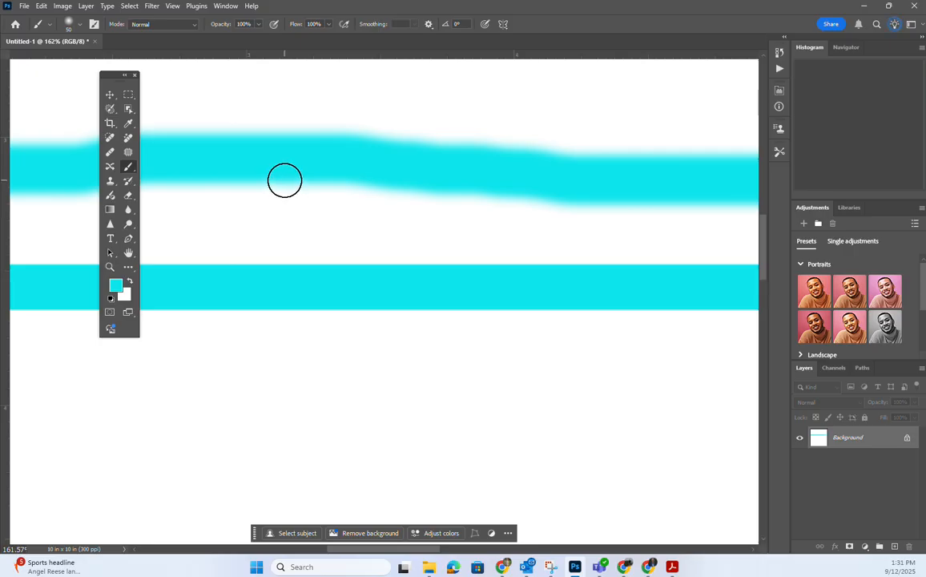
scroll(321, 211, "down", 5)
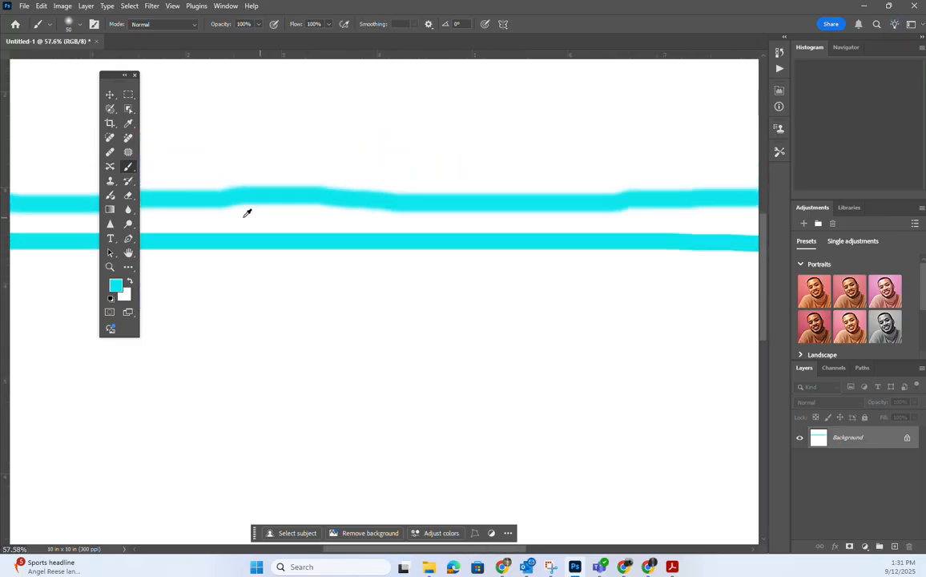
scroll(190, 205, "up", 1)
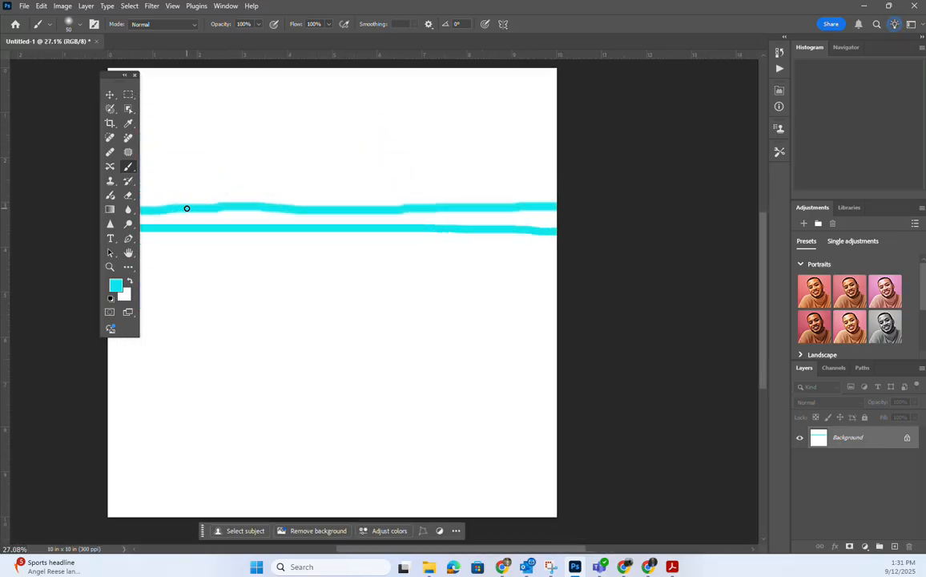
scroll(187, 208, "left", 4)
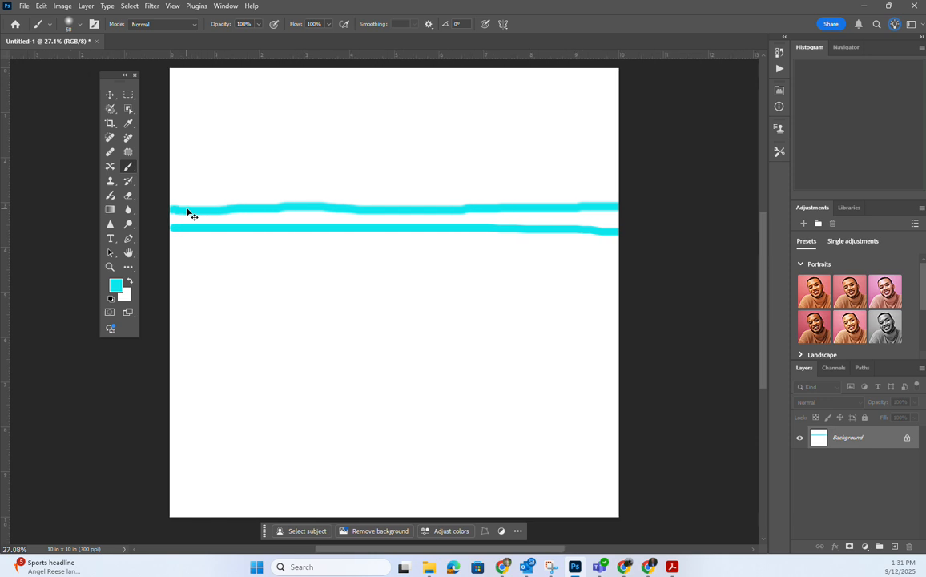
scroll(187, 212, "left", 1)
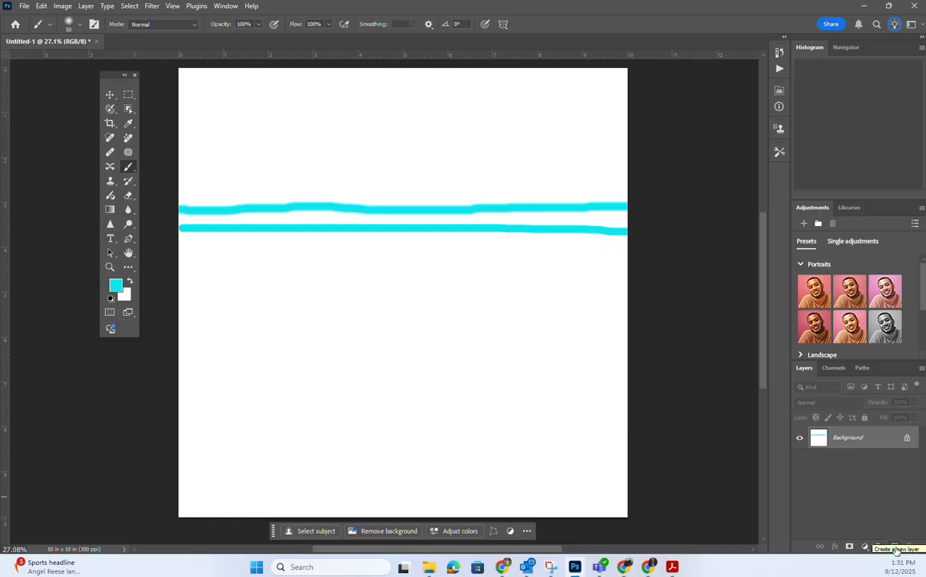
- Add a new layer above the Background and set the foreground color to near-black 010101 for the Brush tool
left_click(894, 546)
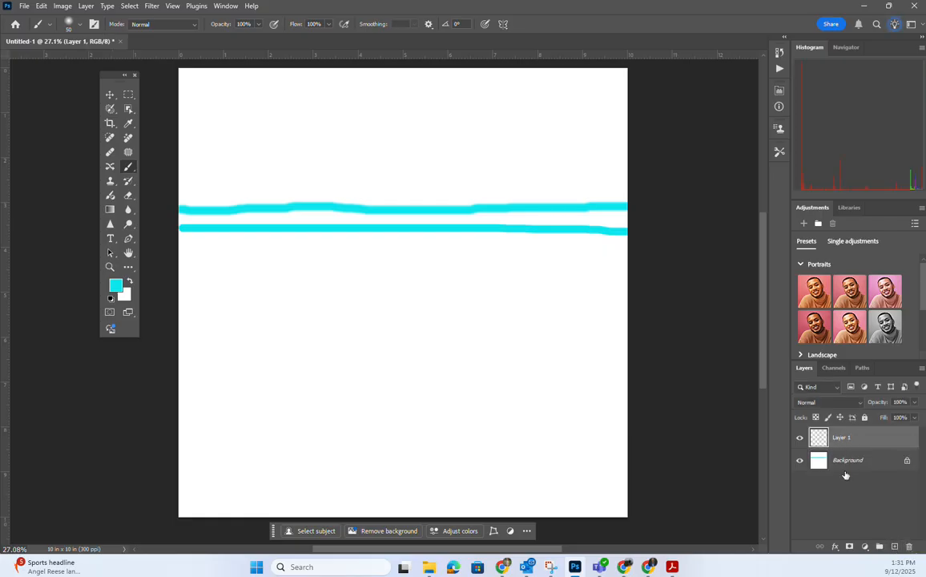
left_click(116, 286)
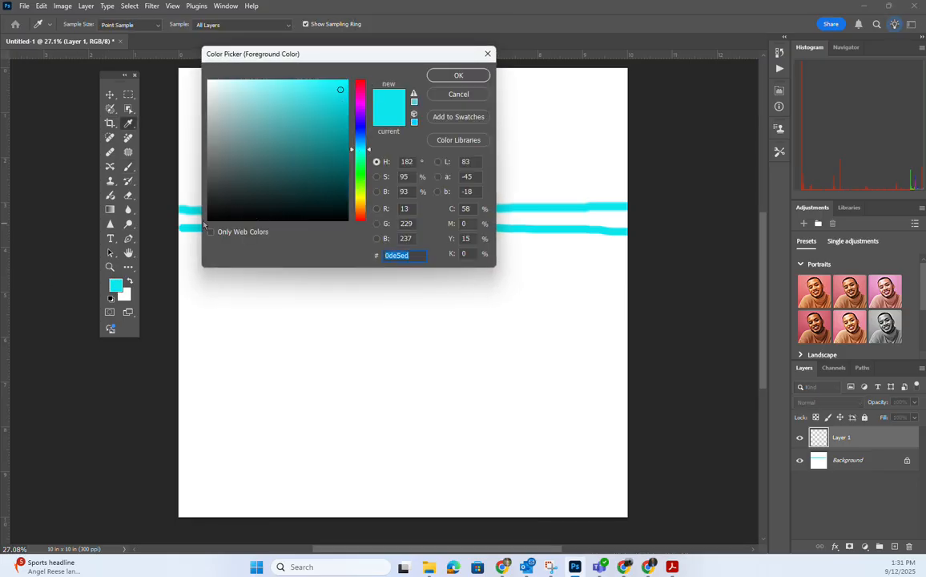
left_click(210, 219)
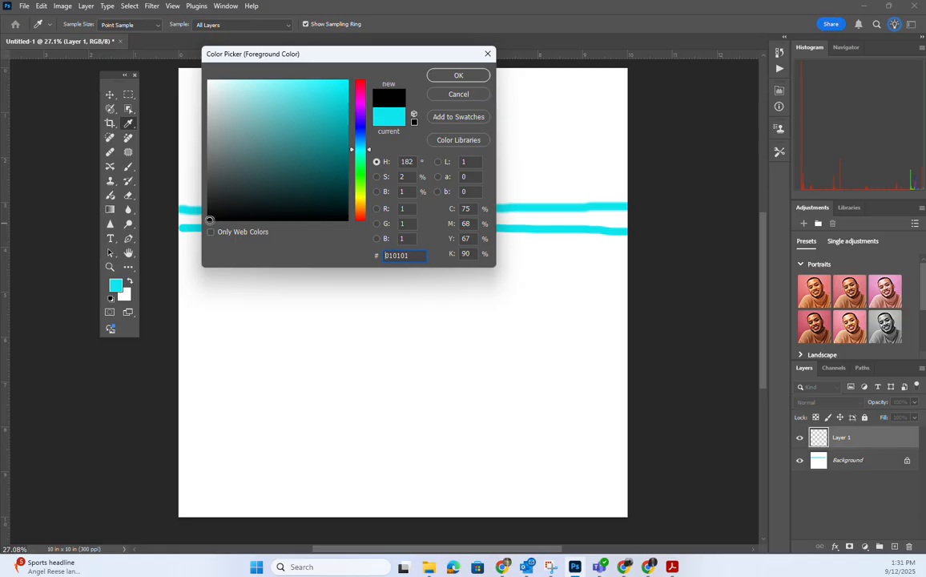
left_click(456, 76)
key("b")
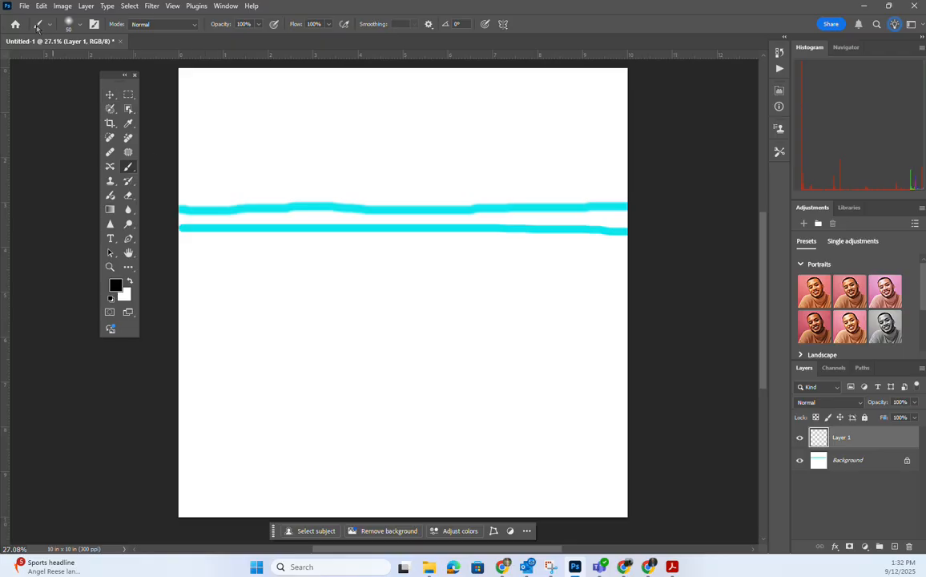
left_click(80, 27)
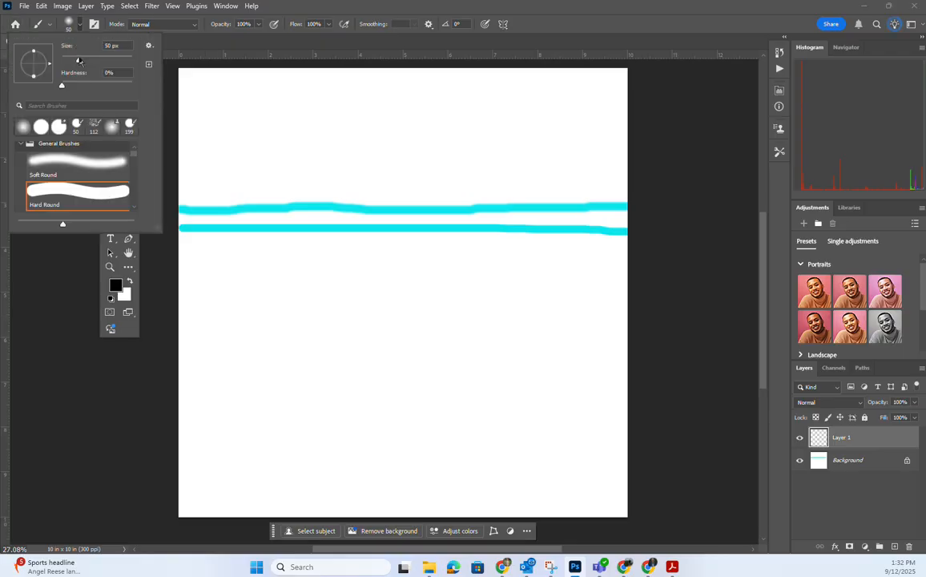
left_click_drag(78, 60, 164, 85)
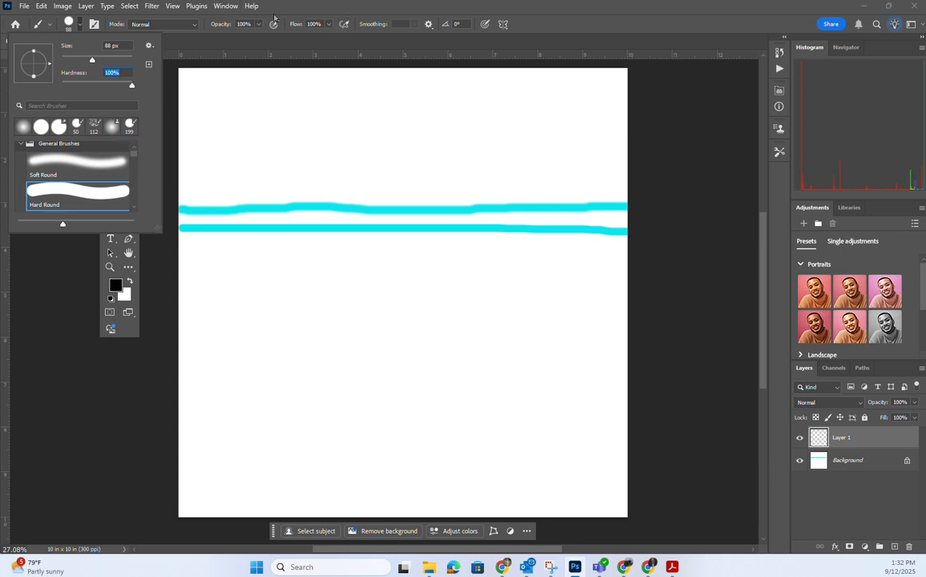
key("Escape")
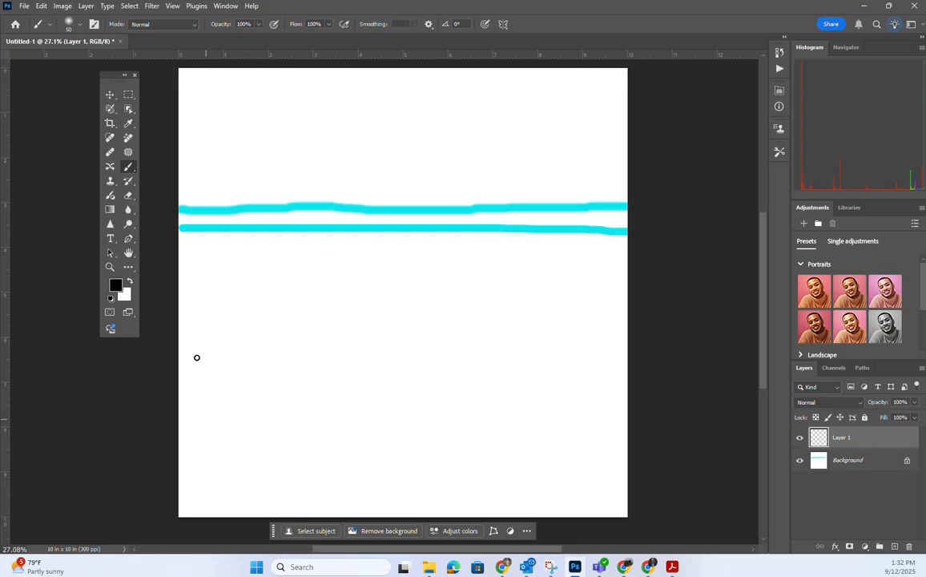
- Paint a black wavy line across the full canvas width with the soft 50 px brush, weaving over both cyan lines
left_click(187, 286)
mouse_move(192, 267)
left_mouse_down()
mouse_move(207, 171)
mouse_move(237, 148)
mouse_move(275, 167)
mouse_move(292, 293)
mouse_move(334, 313)
mouse_move(370, 230)
mouse_move(373, 173)
mouse_move(394, 135)
mouse_move(444, 156)
mouse_move(459, 286)
mouse_move(481, 293)
mouse_move(513, 212)
mouse_move(505, 150)
mouse_move(513, 148)
mouse_move(557, 169)
mouse_move(586, 216)
mouse_move(603, 326)
mouse_move(630, 329)
left_mouse_up()
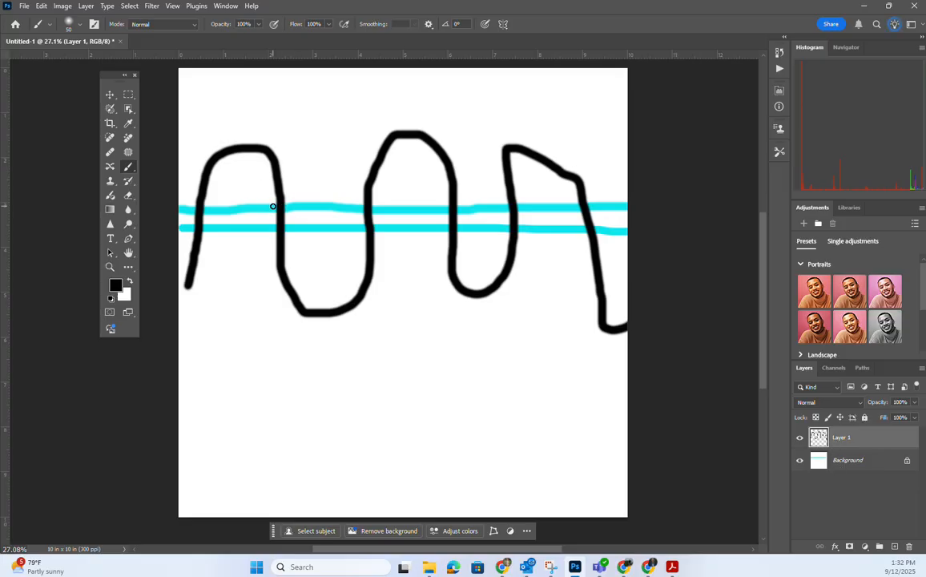
- Add another new layer above the black wave's layer, keeping Normal mode and 100% opacity
left_click(64, 7)
mouse_move(86, 8)
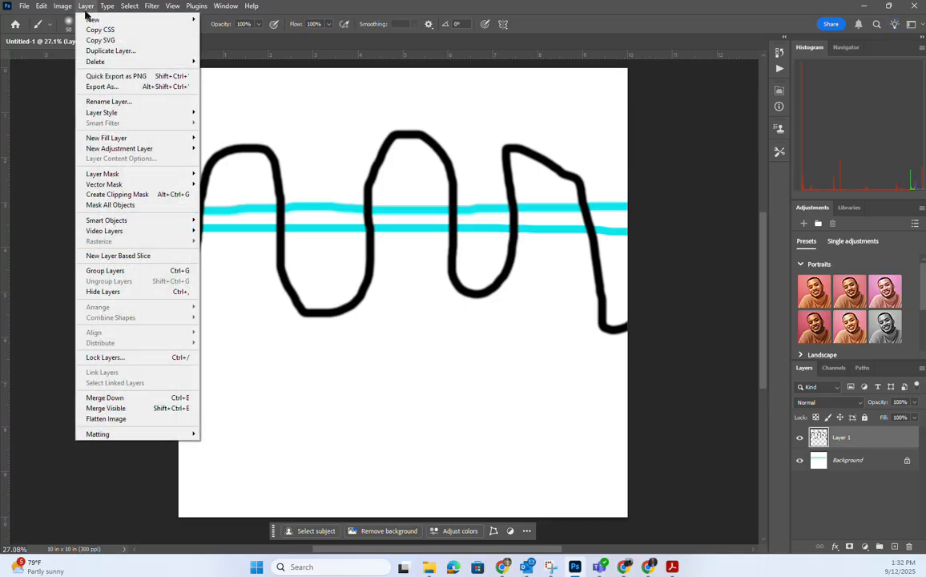
mouse_move(133, 20)
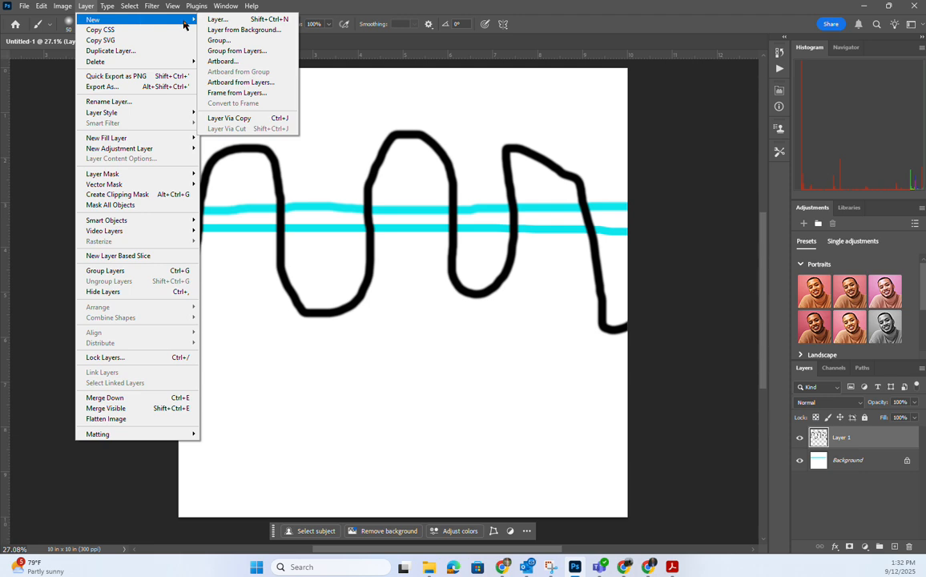
left_click(214, 19)
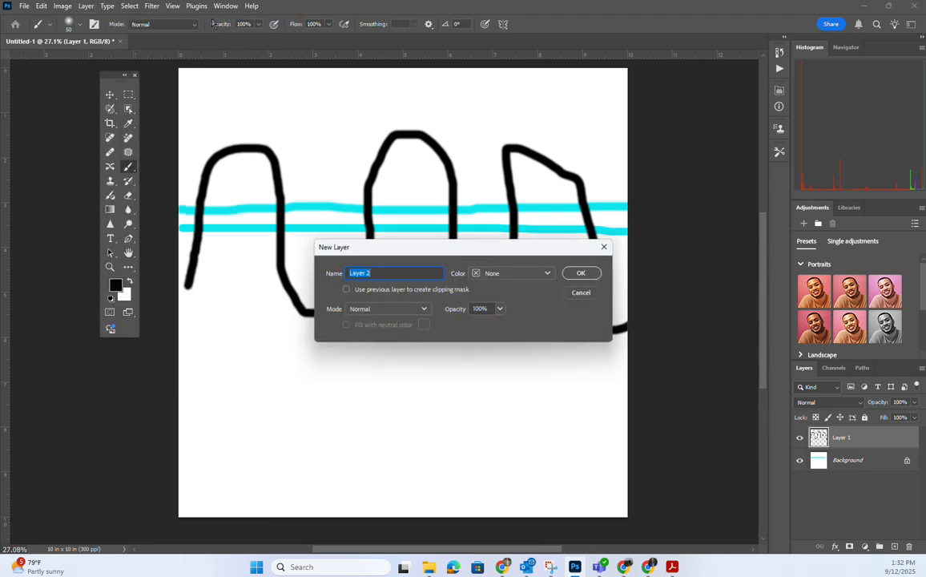
left_click(585, 273)
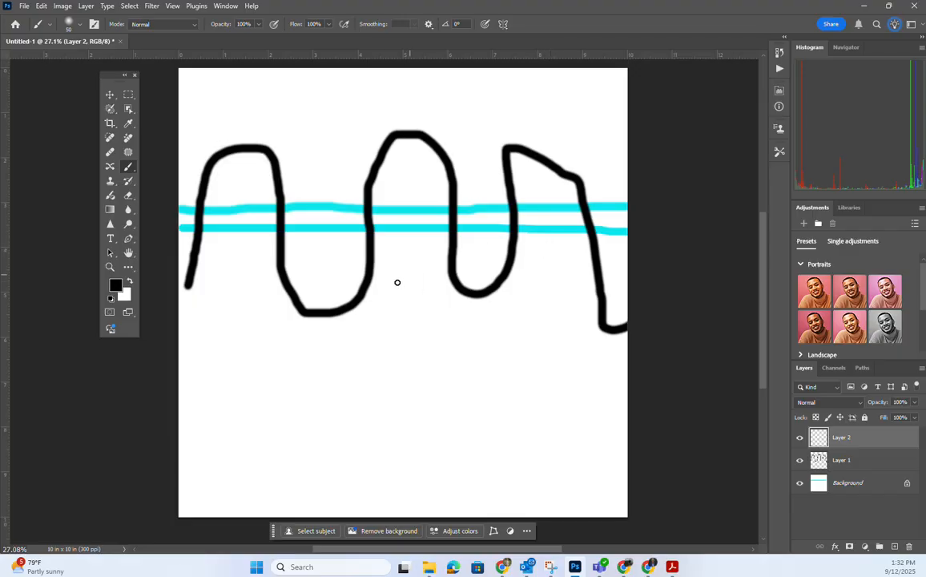
- Set the foreground color to purple b818f3 and paint a wide zigzag across the canvas over the black and cyan lines
left_click(118, 293)
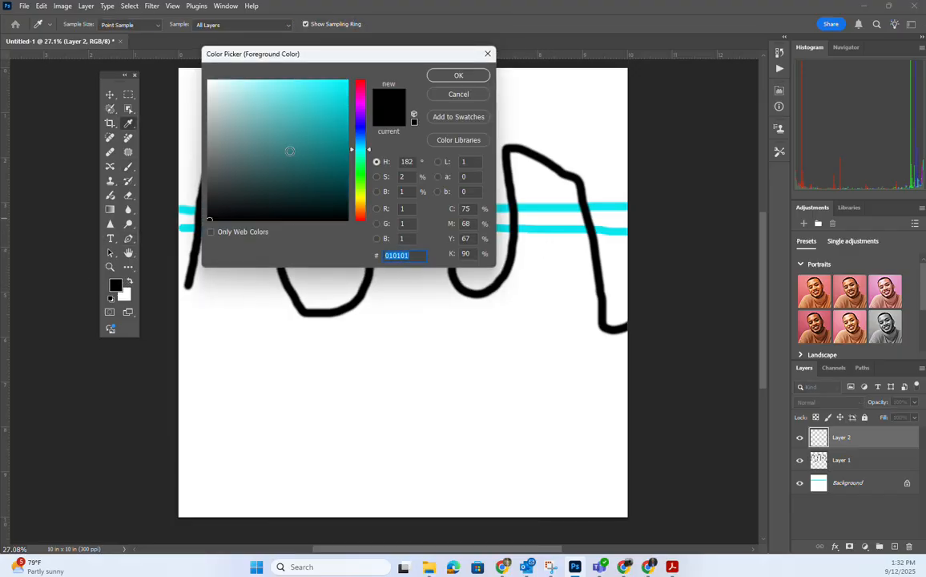
left_click(360, 111)
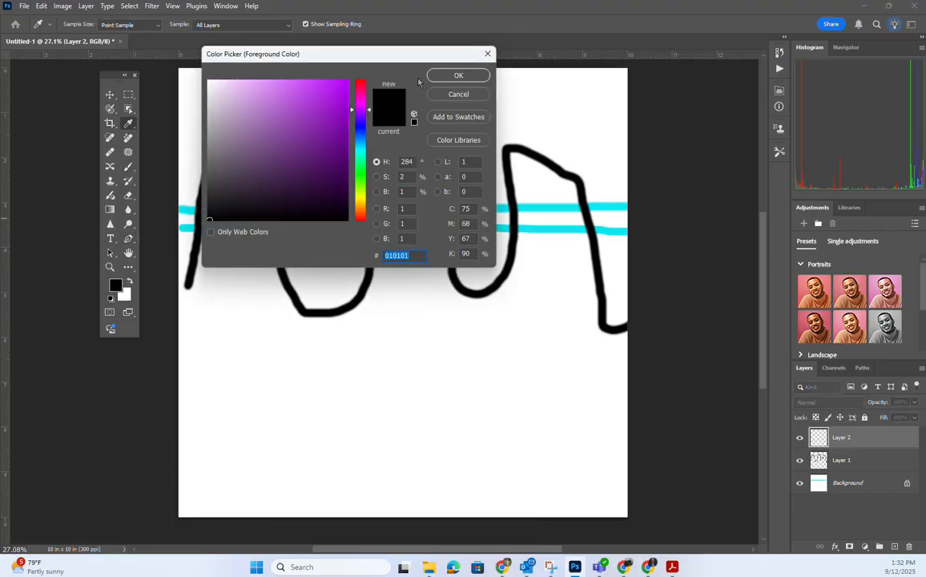
left_click(334, 86)
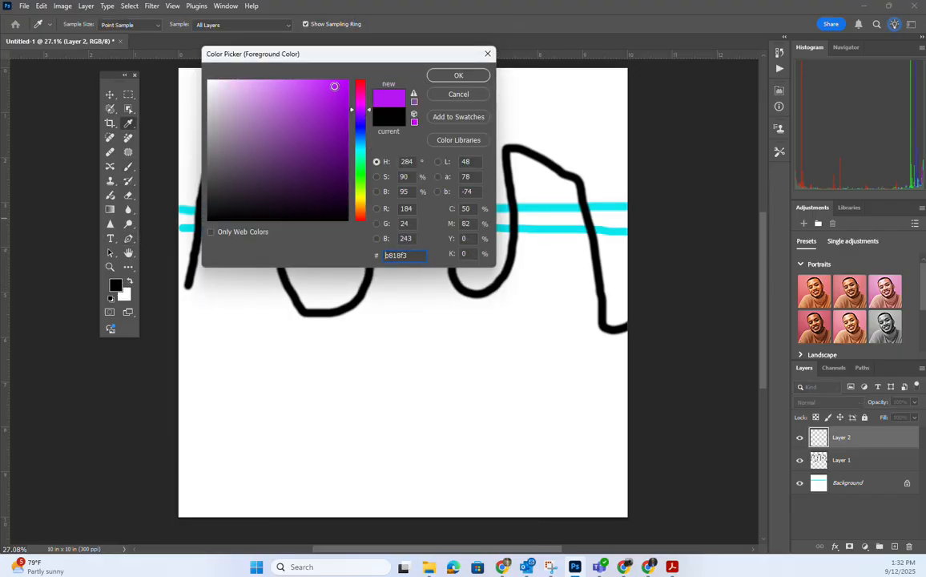
left_click(458, 76)
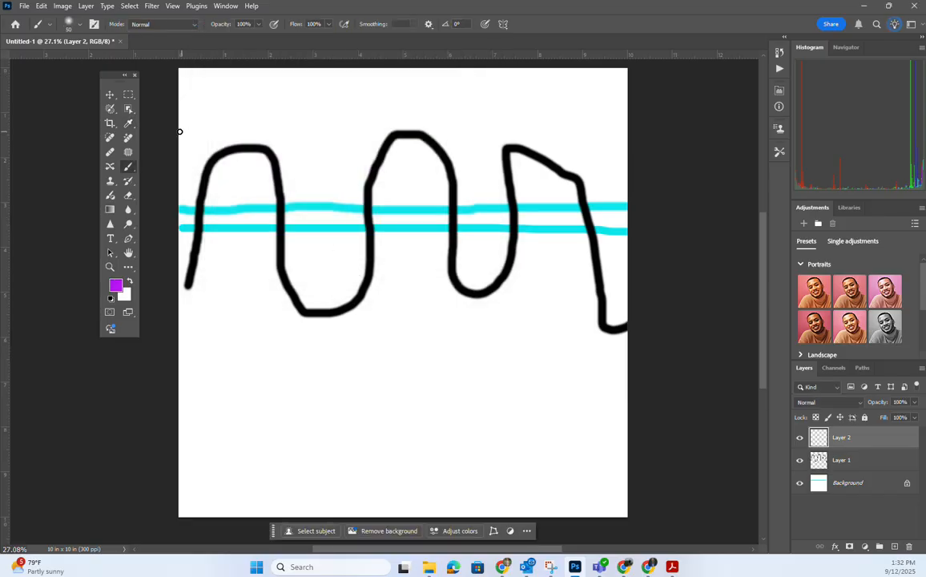
mouse_move(179, 133)
left_mouse_down()
mouse_move(394, 274)
mouse_move(527, 113)
mouse_move(633, 293)
left_mouse_up()
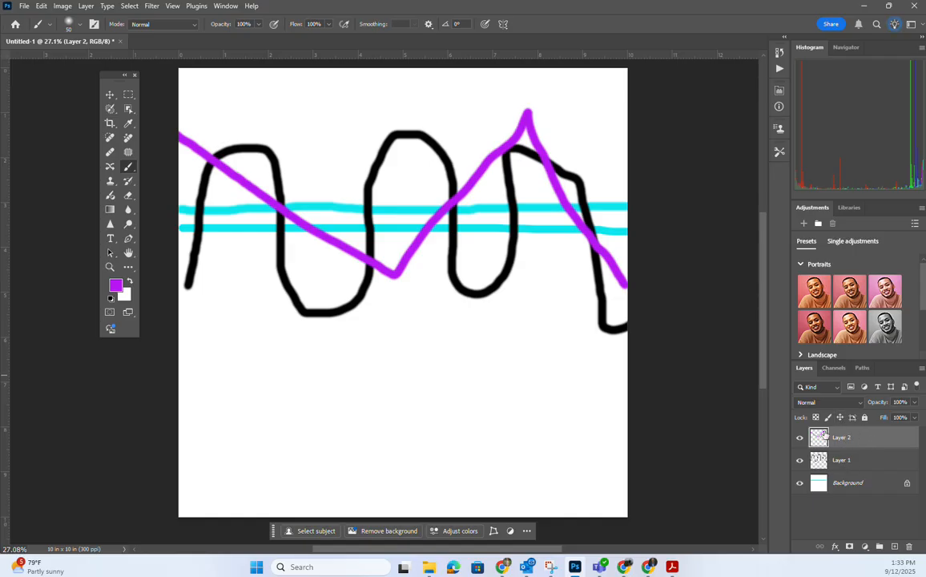
- Select the black wave's layer, return to the purple zigzag's layer and add a new layer above it
left_click(861, 468)
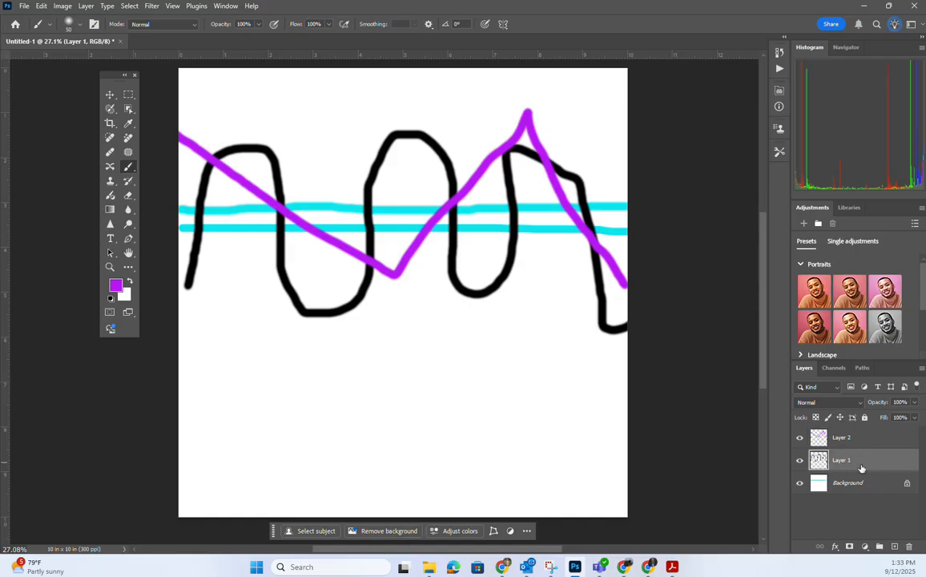
left_click(862, 438)
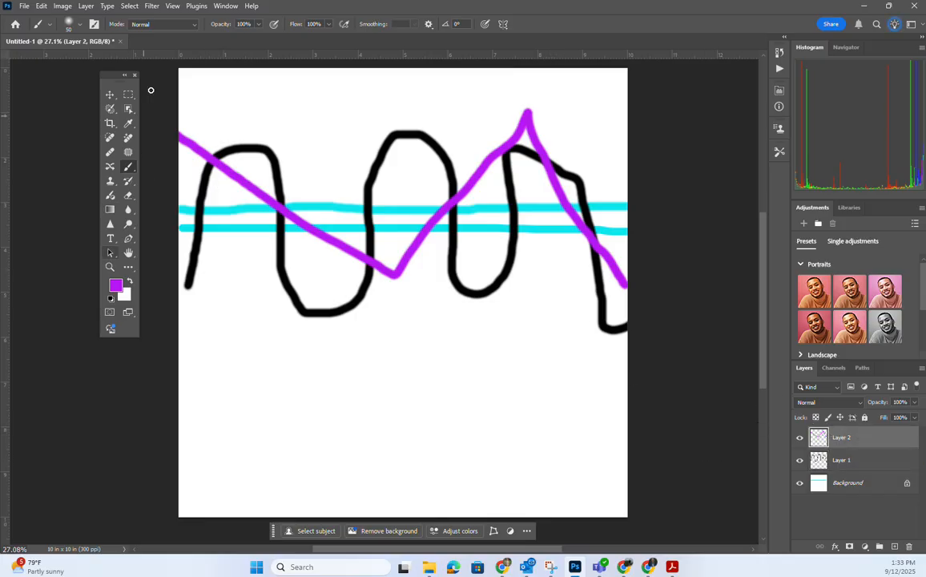
left_click(893, 545)
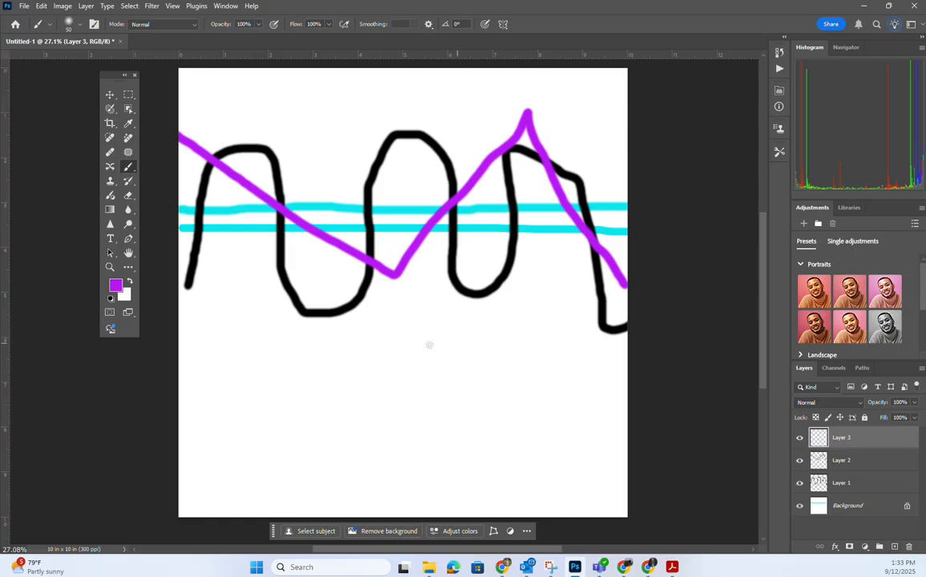
- Set the foreground color to bright green and paint a tall zigzag across the canvas on the new uppermost layer
left_click(115, 284)
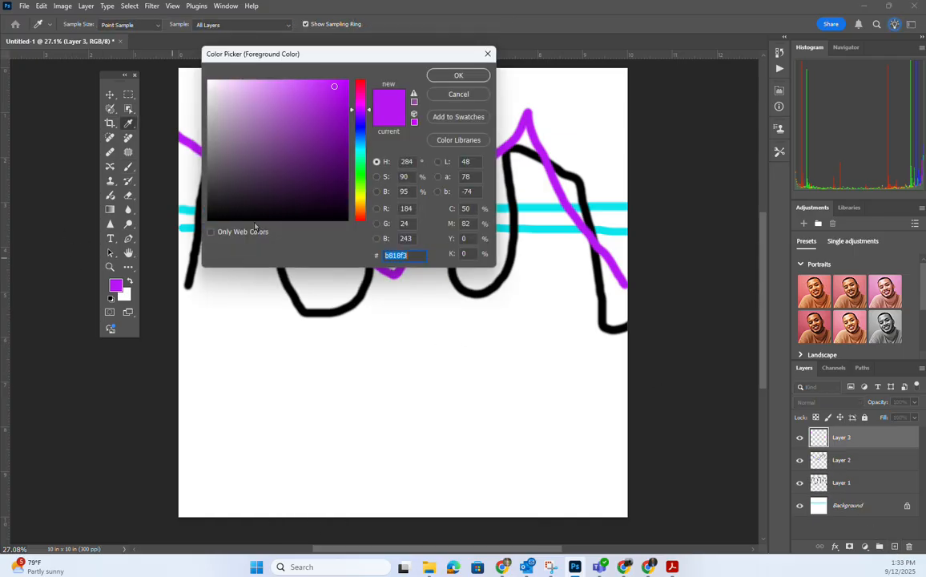
left_click(362, 176)
left_click(453, 76)
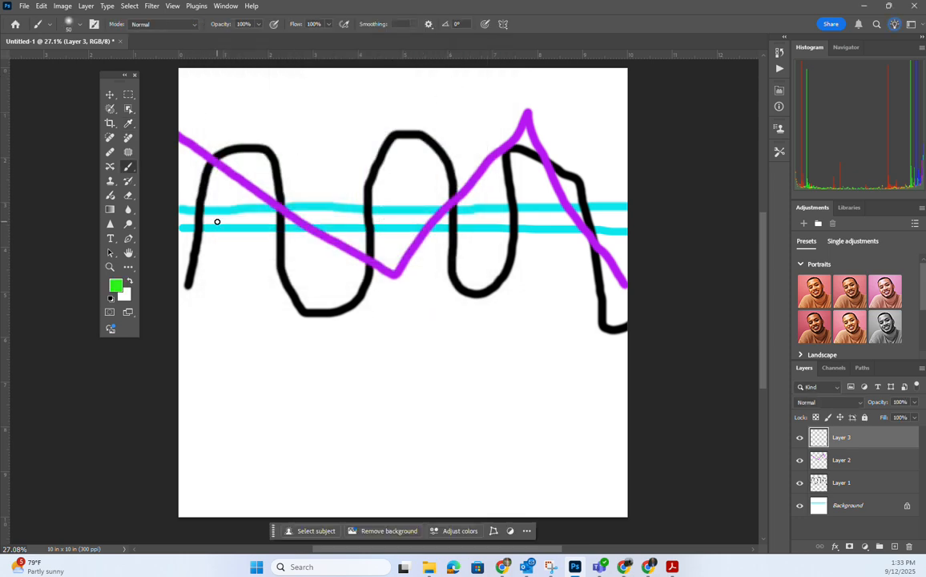
mouse_move(182, 308)
left_mouse_down()
mouse_move(283, 116)
mouse_move(381, 321)
mouse_move(478, 106)
mouse_move(494, 103)
mouse_move(602, 325)
mouse_move(604, 363)
mouse_move(595, 237)
mouse_move(616, 121)
left_mouse_up()
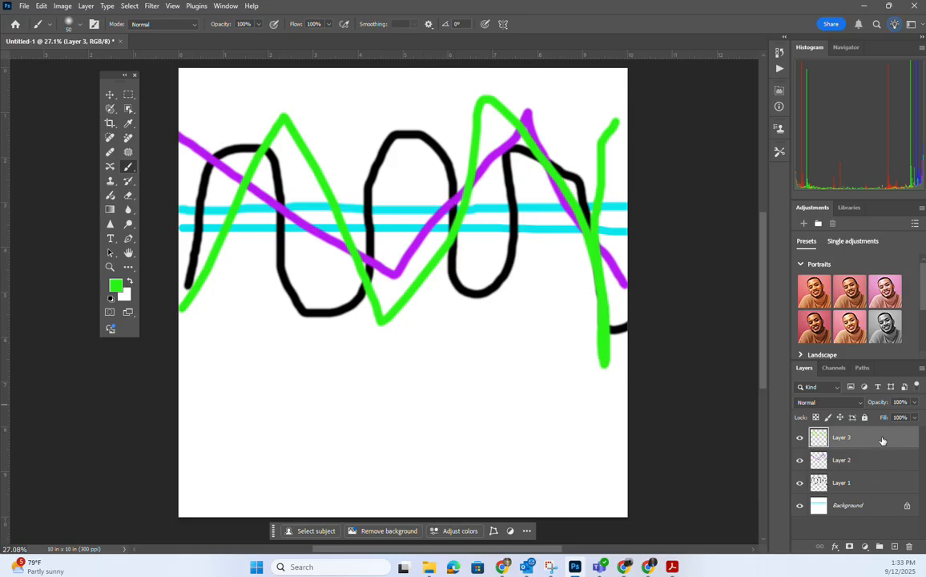
mouse_move(882, 440)
left_mouse_down()
mouse_move(885, 502)
mouse_move(884, 434)
mouse_move(894, 502)
mouse_move(886, 431)
left_mouse_up()
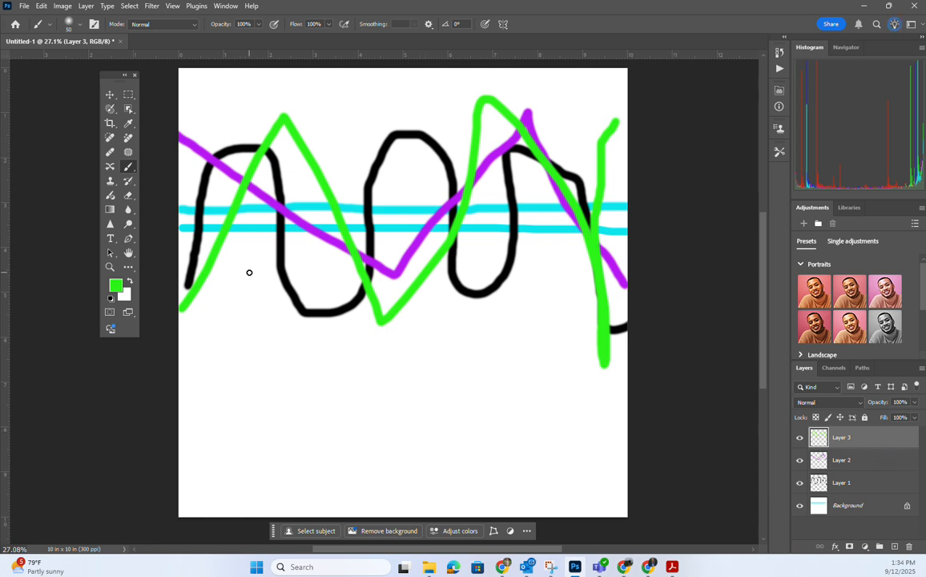
- Show the History panel with the list of recorded edits
left_click(226, 5)
left_click(211, 187)
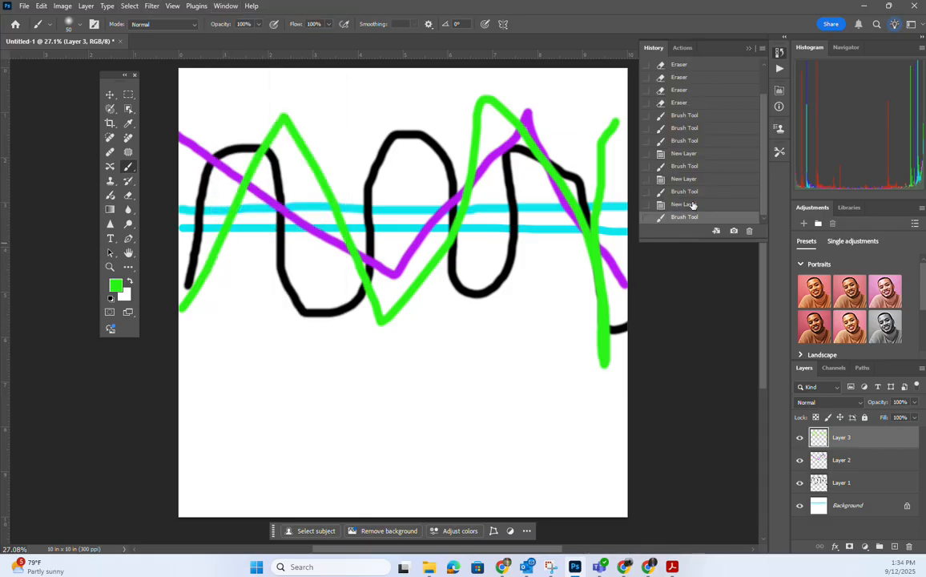
- Revert the document to the history state of the brush stroke that painted the purple zigzag
scroll(697, 153, "up", 2)
scroll(694, 141, "down", 2)
left_click(703, 192)
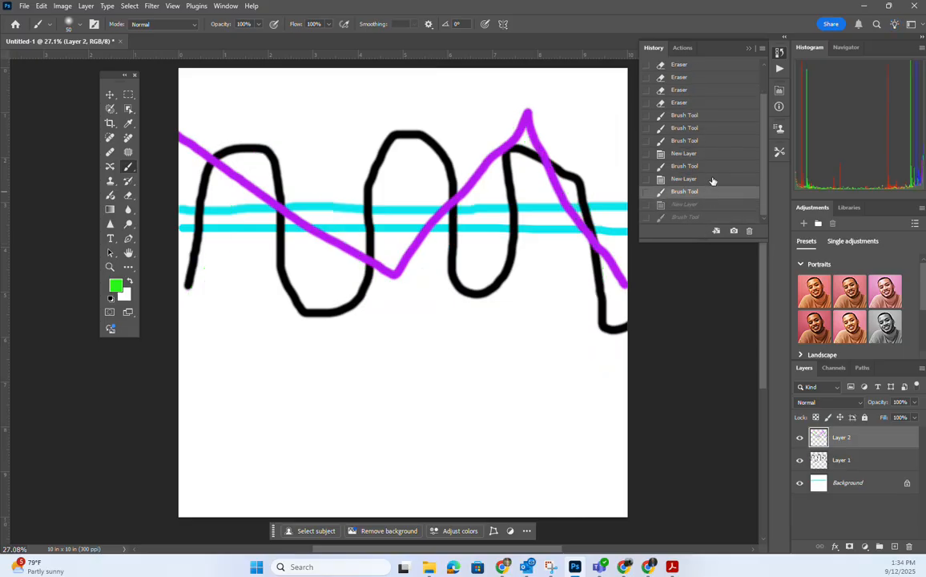
- Undo three edits back to the empty Layer 1, then restore the purple zigzag's history state
key("ctrl+z")
key("ctrl+z")
key("ctrl+z")
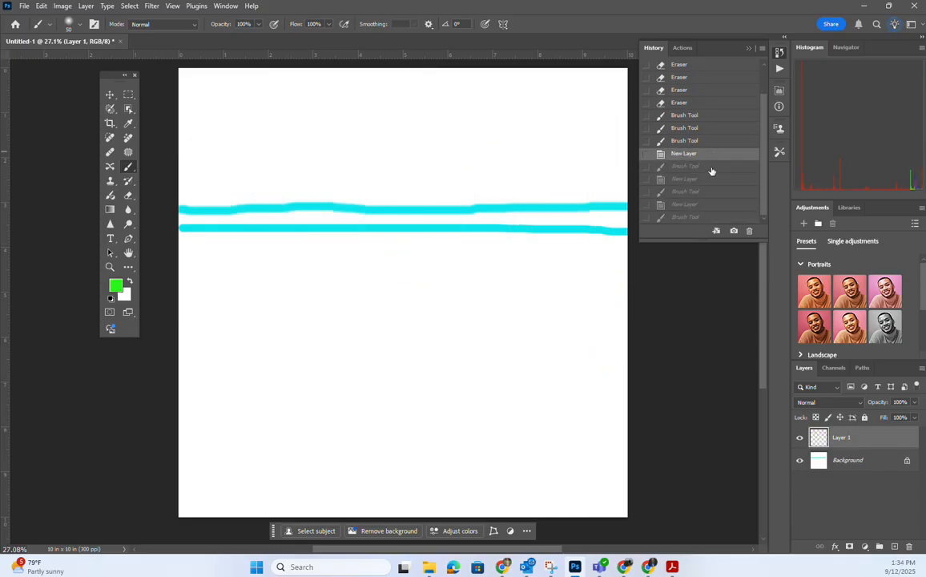
left_click(710, 179)
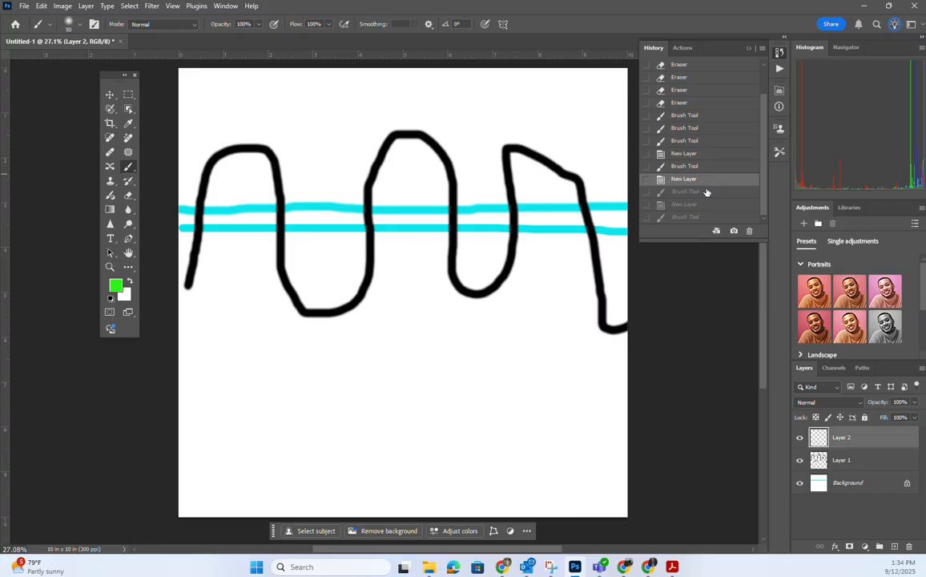
left_click(705, 192)
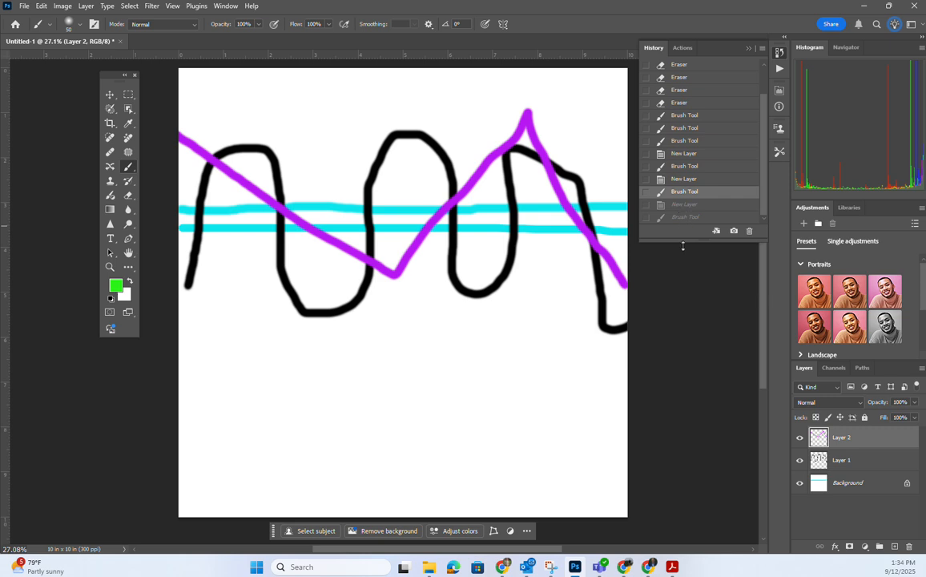
- Enlarge the History panel to show the whole edit list and paint a large green loop over the middle of the canvas
left_click_drag(687, 238, 688, 343)
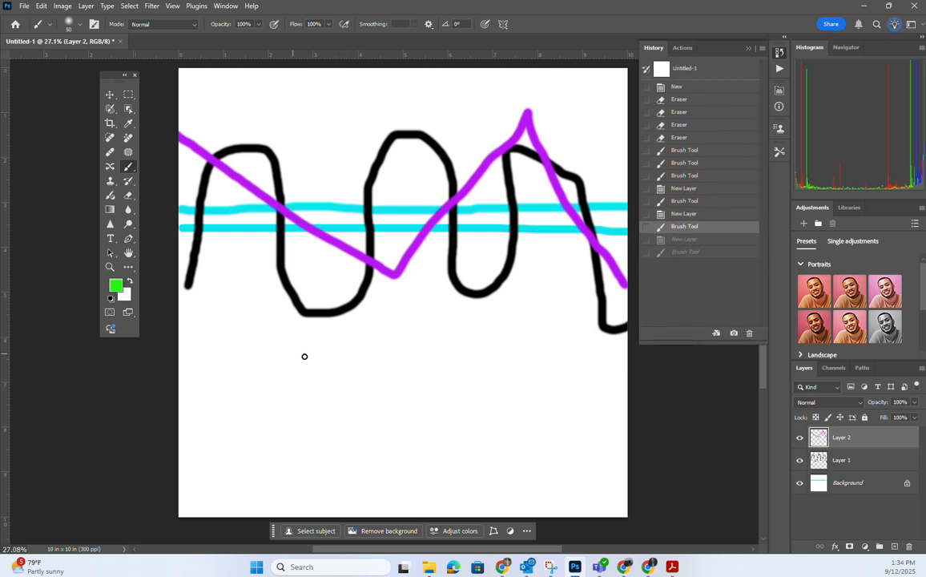
mouse_move(309, 357)
left_mouse_down()
mouse_move(338, 373)
mouse_move(508, 338)
mouse_move(561, 192)
mouse_move(488, 124)
mouse_move(319, 114)
mouse_move(271, 256)
mouse_move(283, 366)
mouse_move(347, 378)
left_mouse_up()
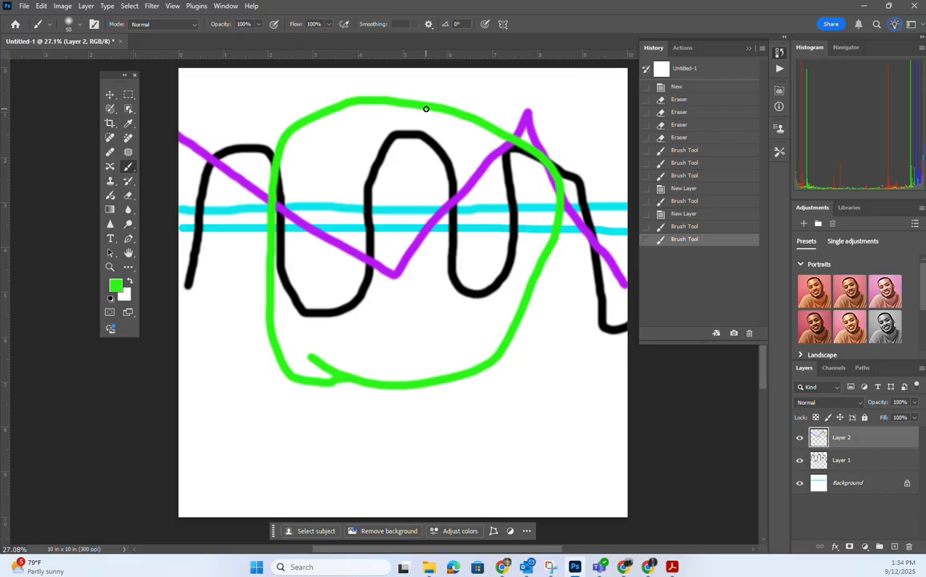
- Undo the last six edits, from the green loop back to the lower cyan line
key("ctrl+z")
key("ctrl+z")
key("ctrl+z")
key("ctrl+z")
key("ctrl+z")
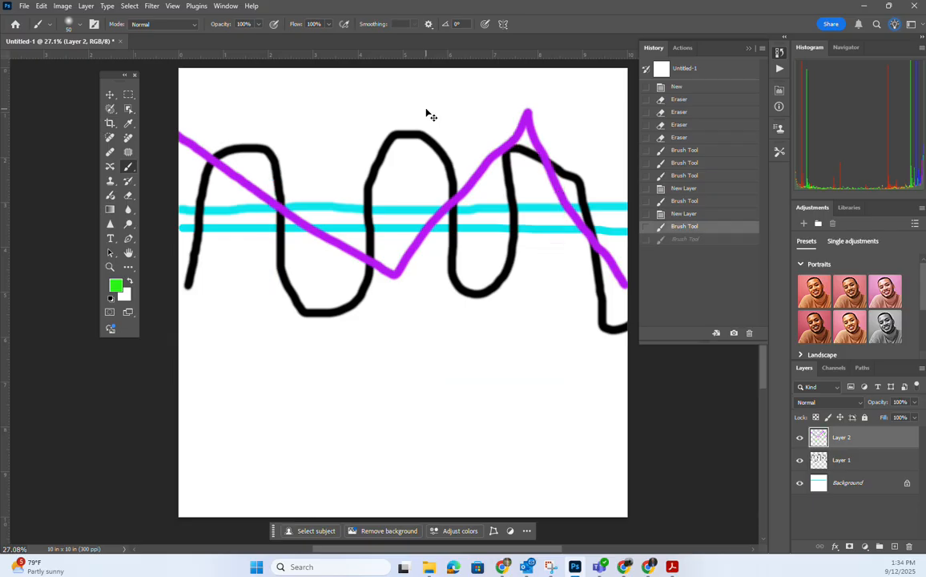
key("ctrl+z")
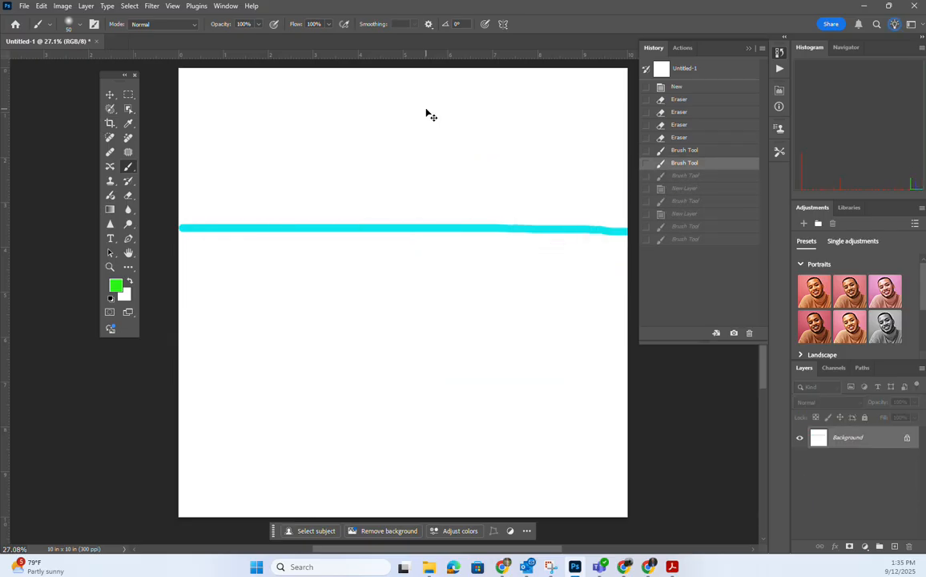
- Redo the six undone edits, from the upper cyan line through the green loop
left_click(43, 7)
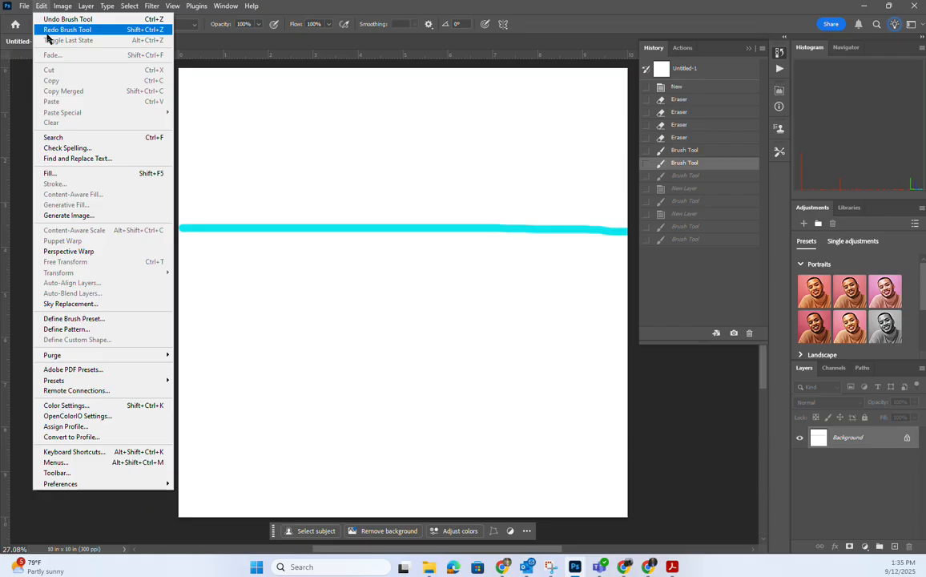
left_click(42, 6)
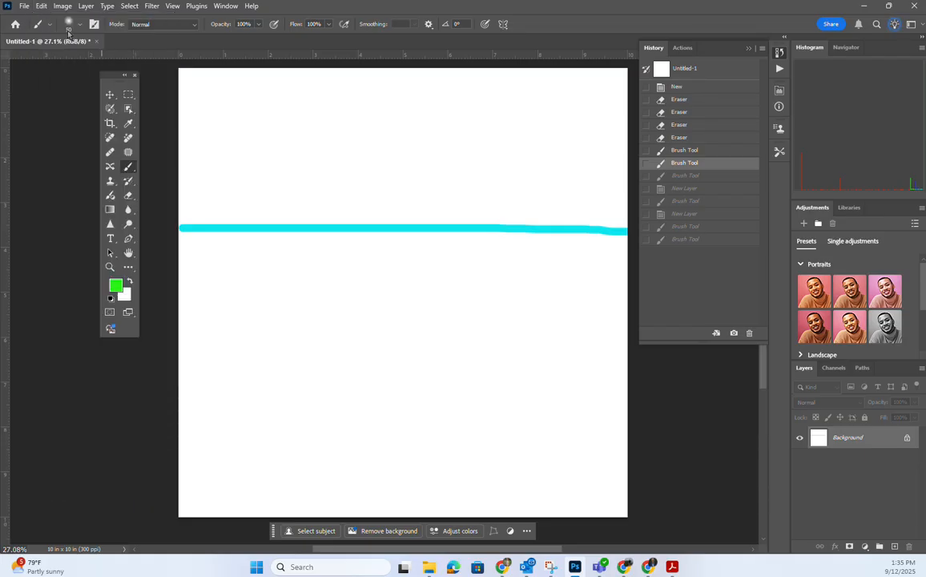
key("ctrl+shift+z")
key("ctrl+shift+z")
key("ctrl+shift+z")
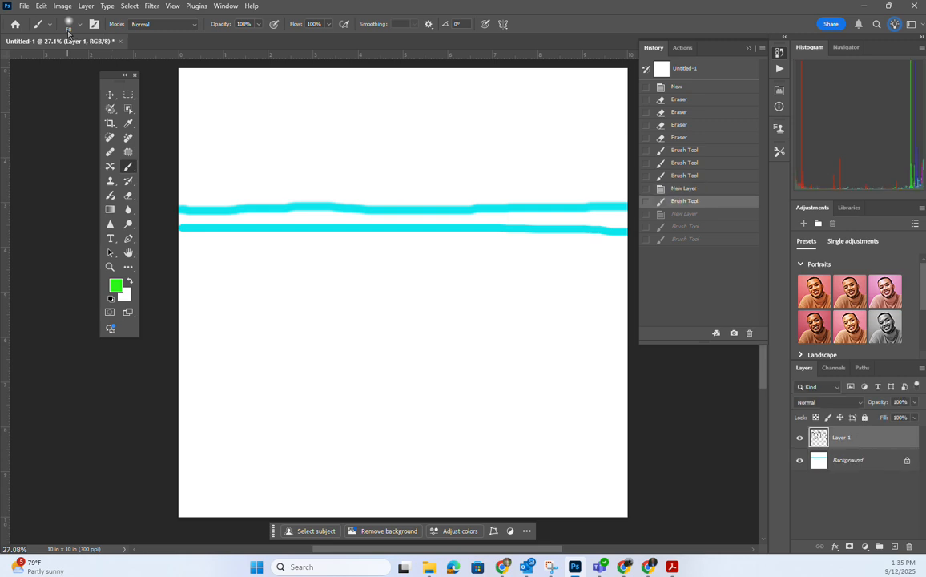
key("ctrl+shift+z")
key("ctrl+shift+z")
key("ctrl+shift+z")
- Undo four edits, back to the creation of the empty Layer 1 above the cyan lines
key("ctrl+z")
key("ctrl+z")
key("ctrl+z")
key("ctrl+z")
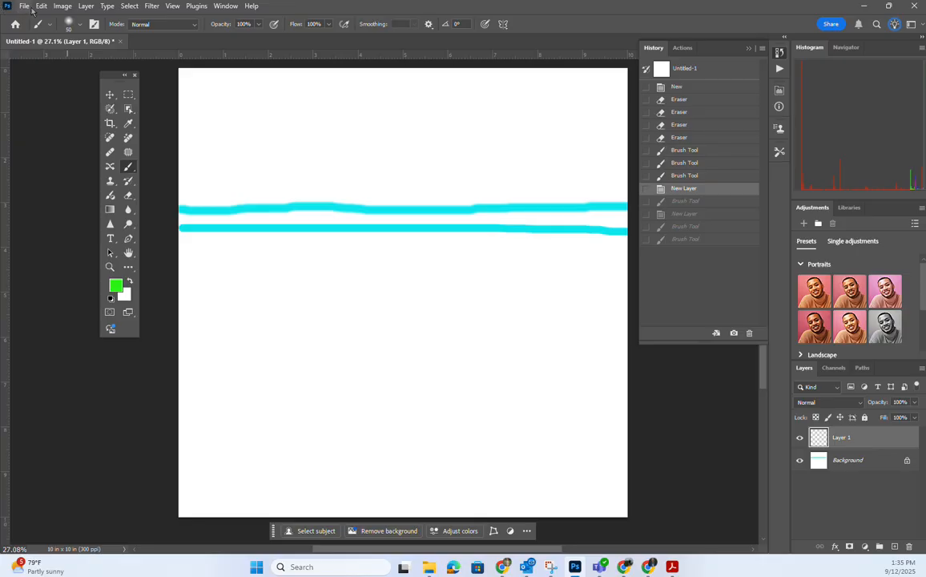
- Open the palm tree beach photo 2012-03-14_14-15-57_673.jpg from the Pictures folder
left_click(24, 5)
left_click(36, 24)
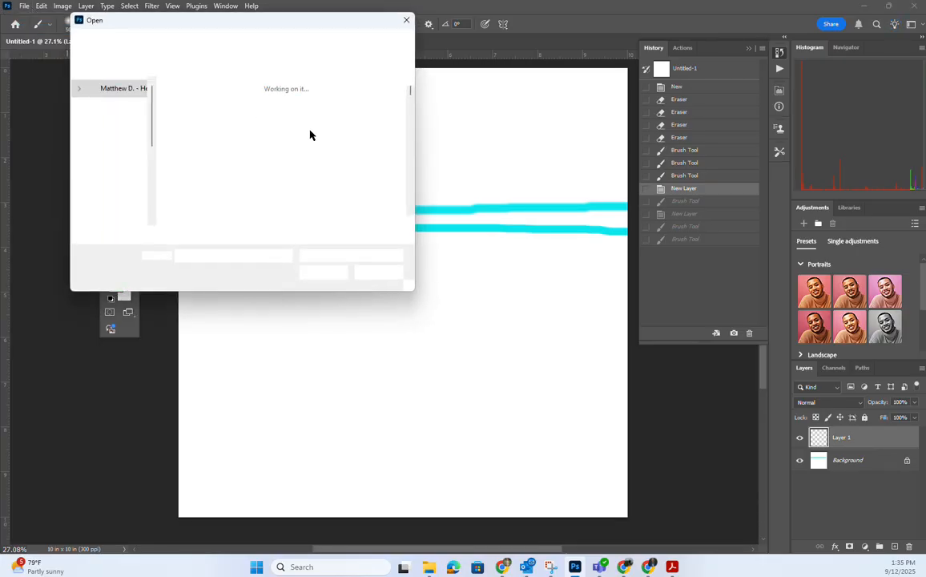
scroll(333, 164, "down", 5)
scroll(334, 164, "down", 5)
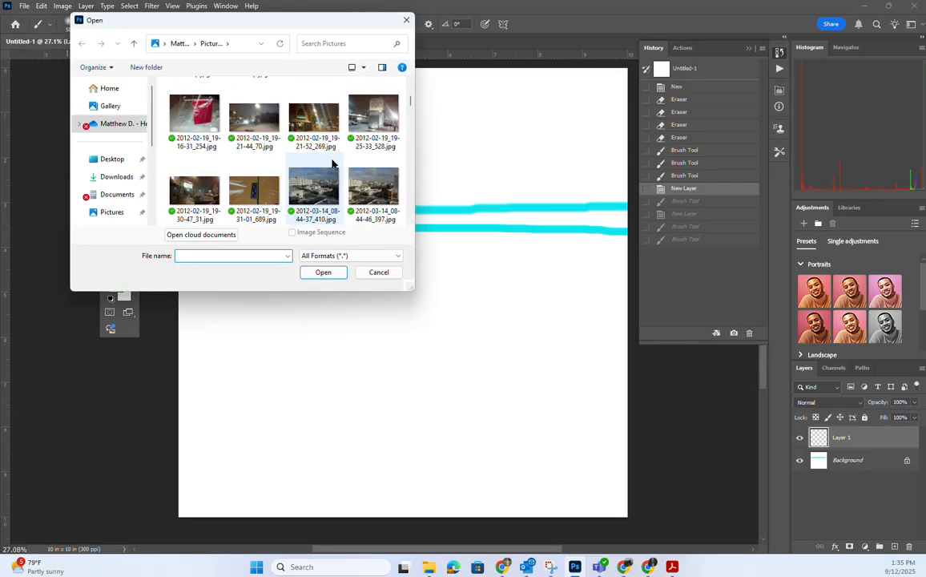
scroll(333, 164, "down", 2)
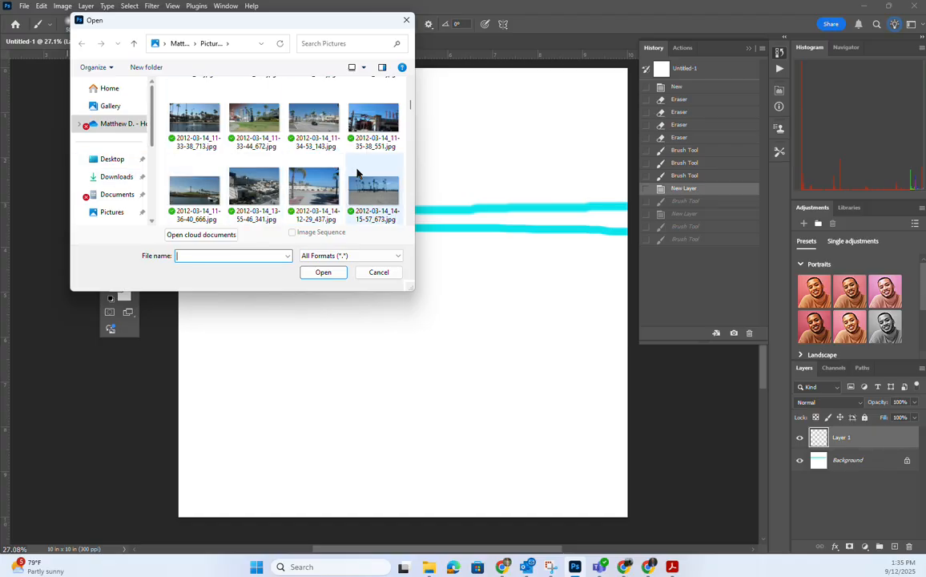
double_click(370, 192)
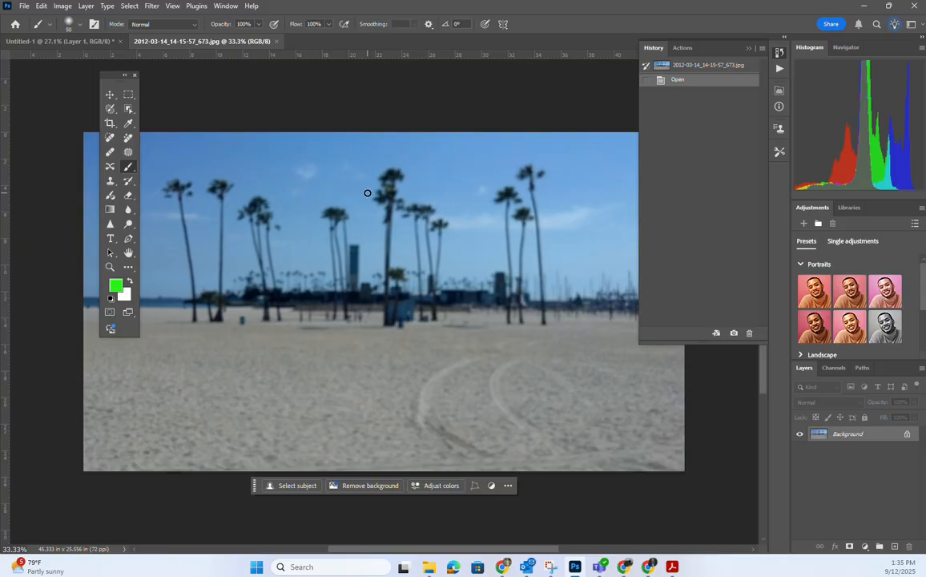
- Open the beach path photo 2012-03-14_14-16-10_236.jpg from the Pictures folder as another document
left_click(24, 6)
left_click(36, 27)
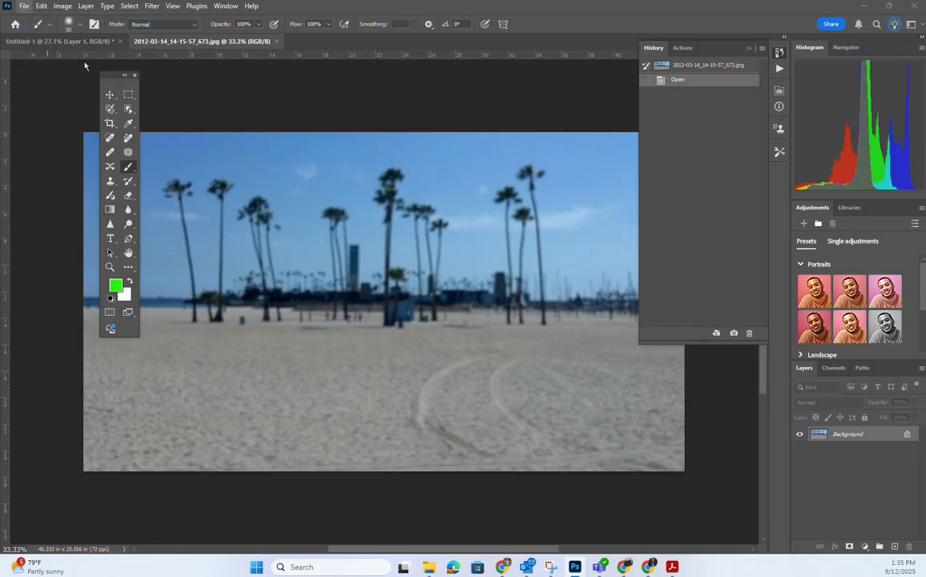
scroll(303, 172, "down", 5)
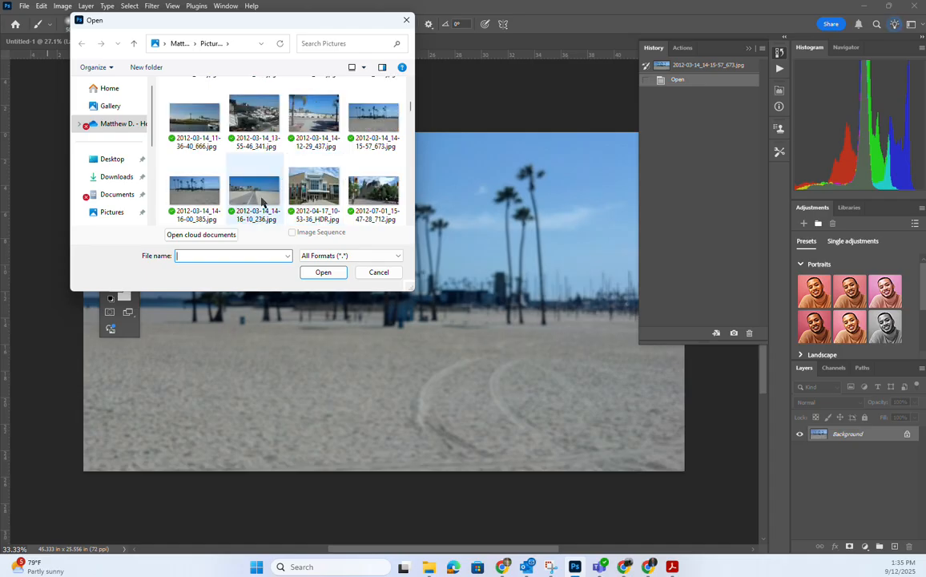
double_click(261, 200)
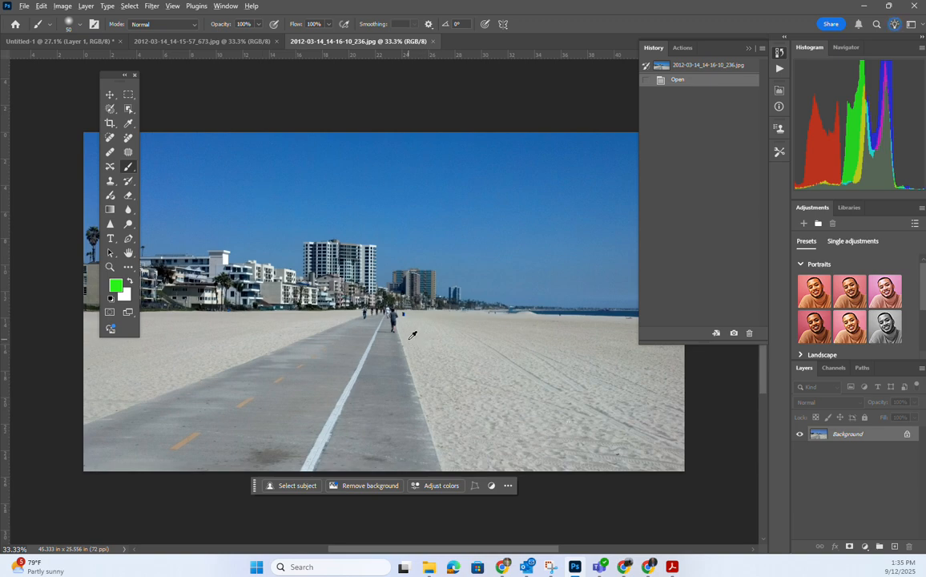
- Examine the individual pixels of the blue trash can beside the path at high magnification and at wider views
scroll(413, 334, "up", 3)
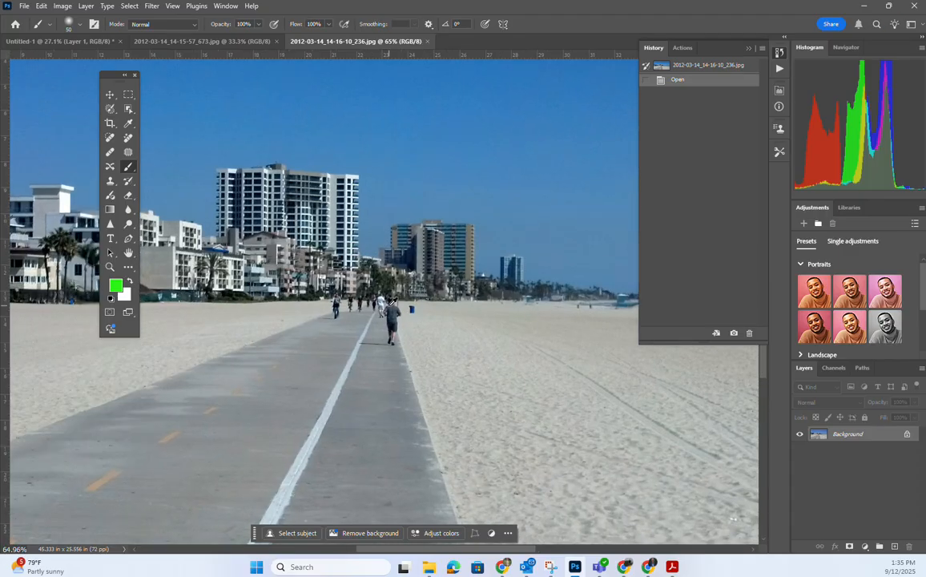
scroll(408, 297, "up", 5)
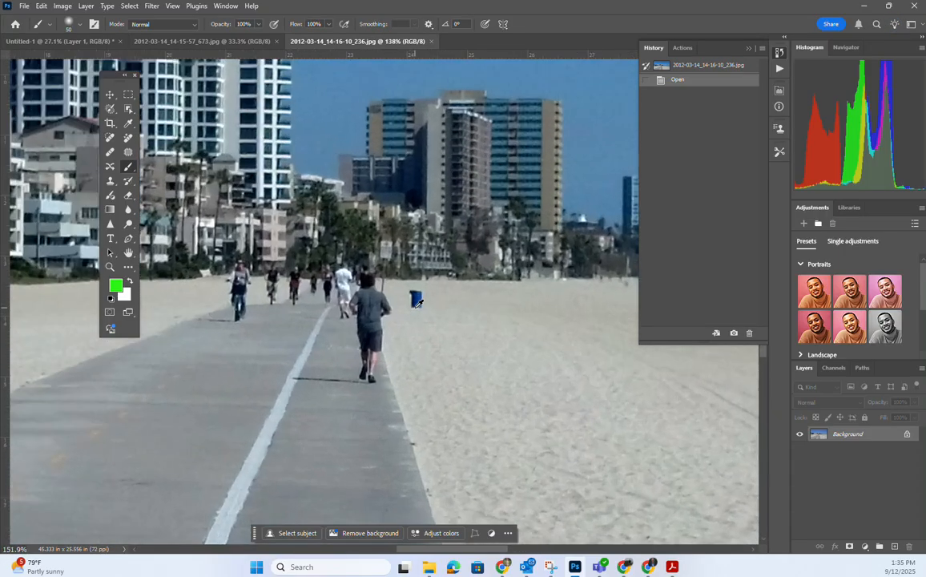
scroll(409, 290, "up", 6)
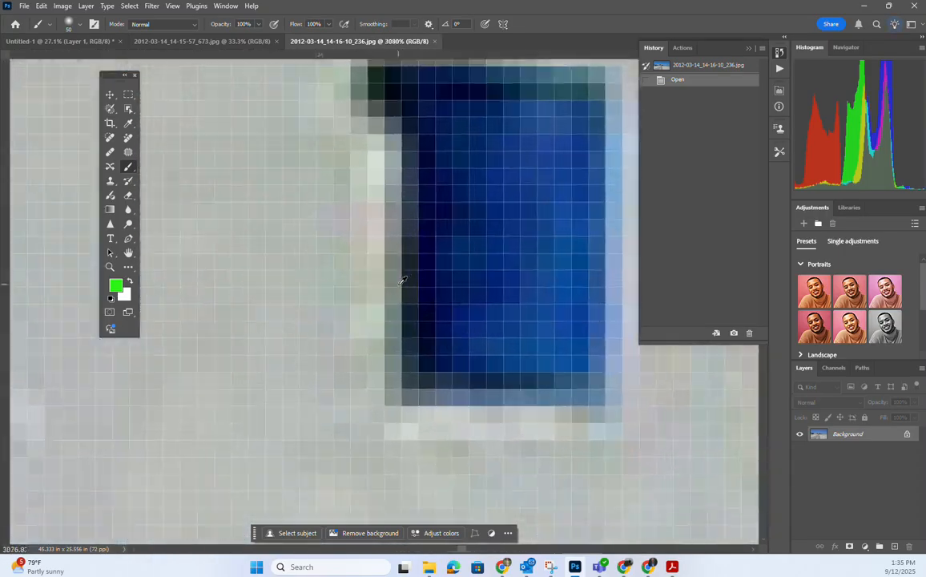
scroll(403, 281, "up", 2)
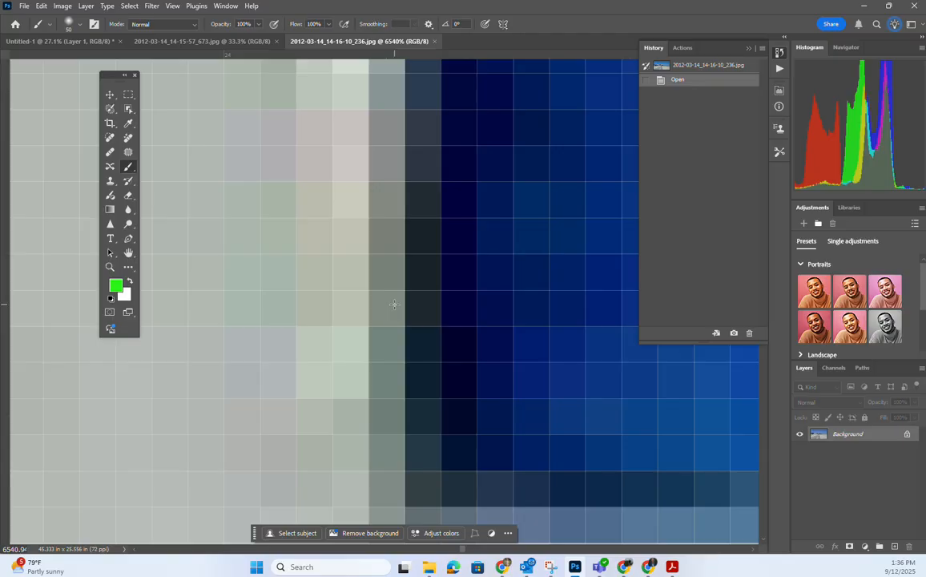
scroll(394, 303, "down", 8)
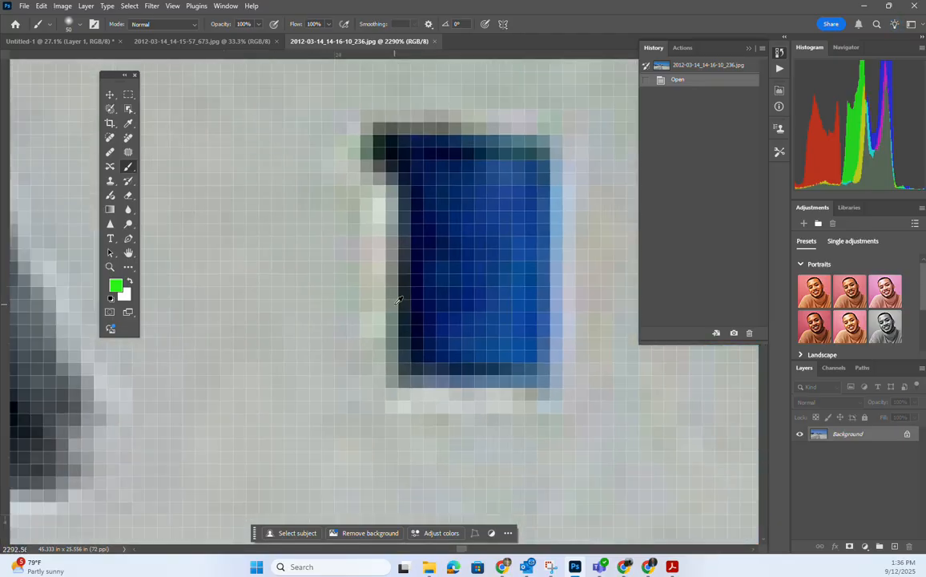
scroll(398, 301, "down", 3)
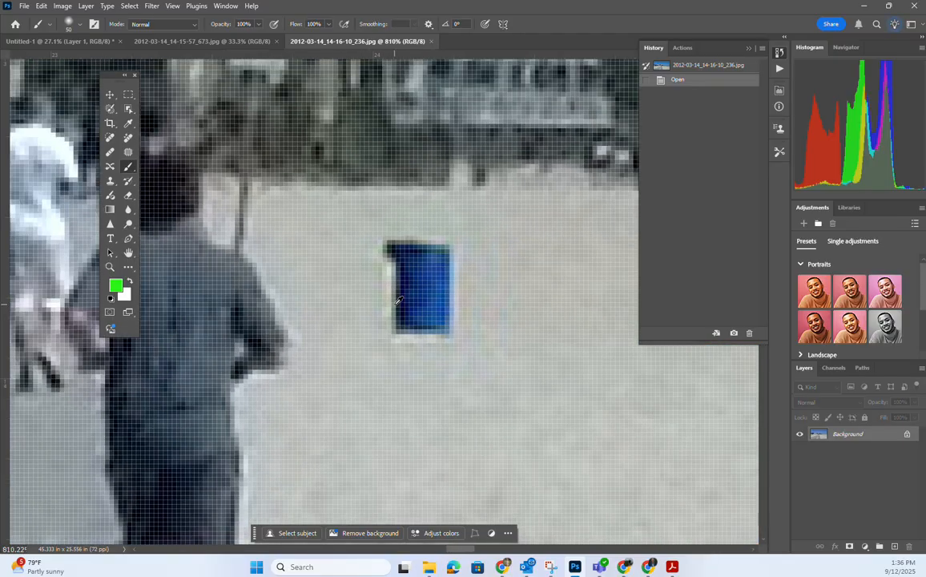
scroll(398, 300, "down", 2)
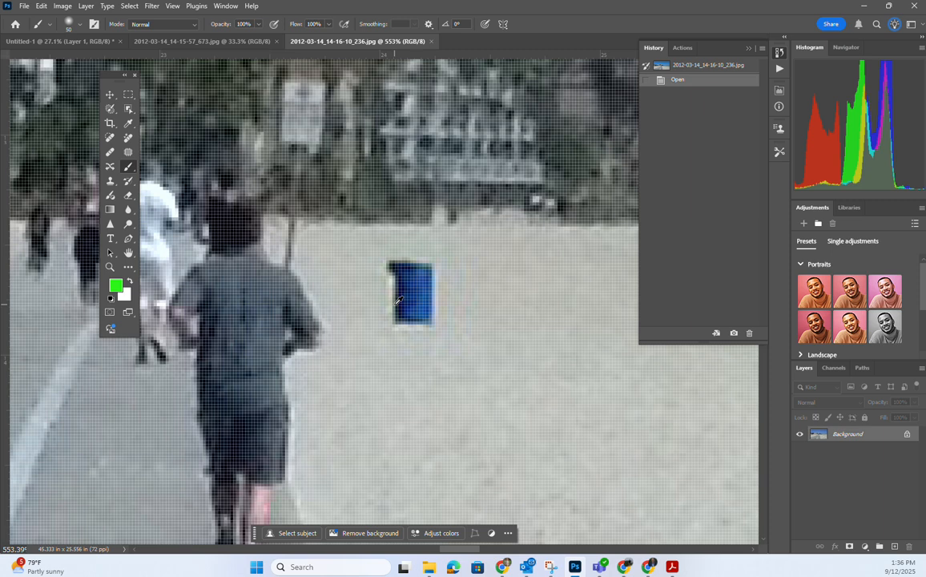
scroll(398, 301, "down", 2)
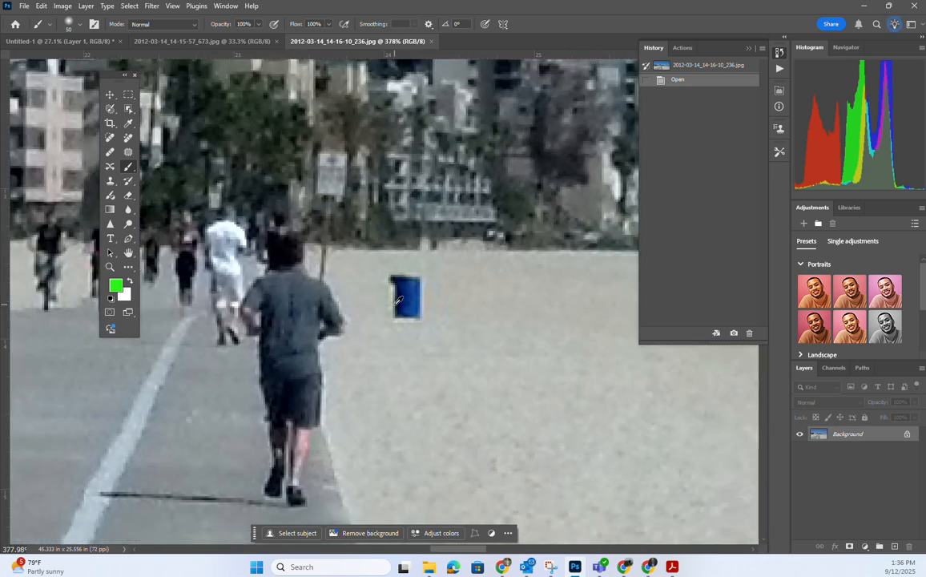
scroll(398, 301, "down", 3)
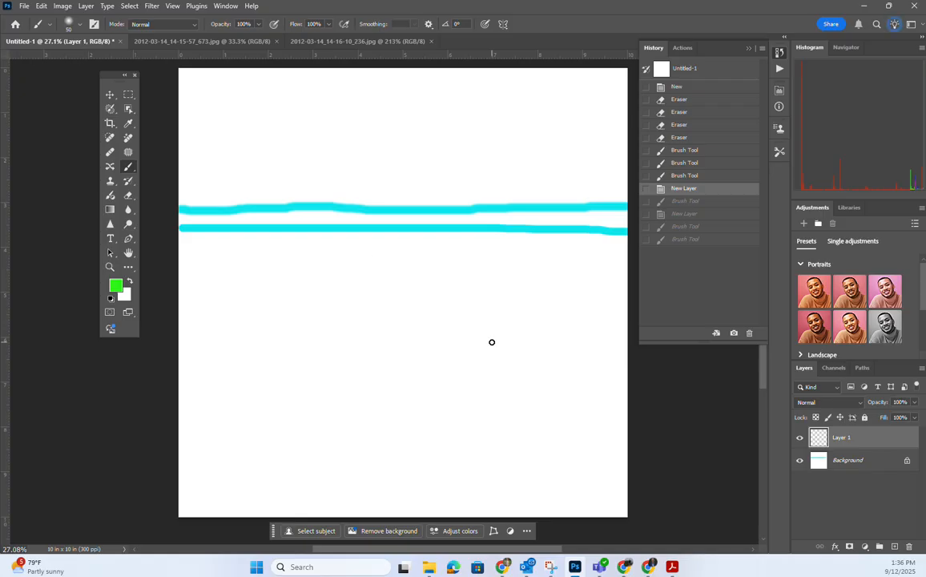
- Look over the document, file and edit commands available for the beach path photo, then return to the Untitled-1 document
left_click(385, 41)
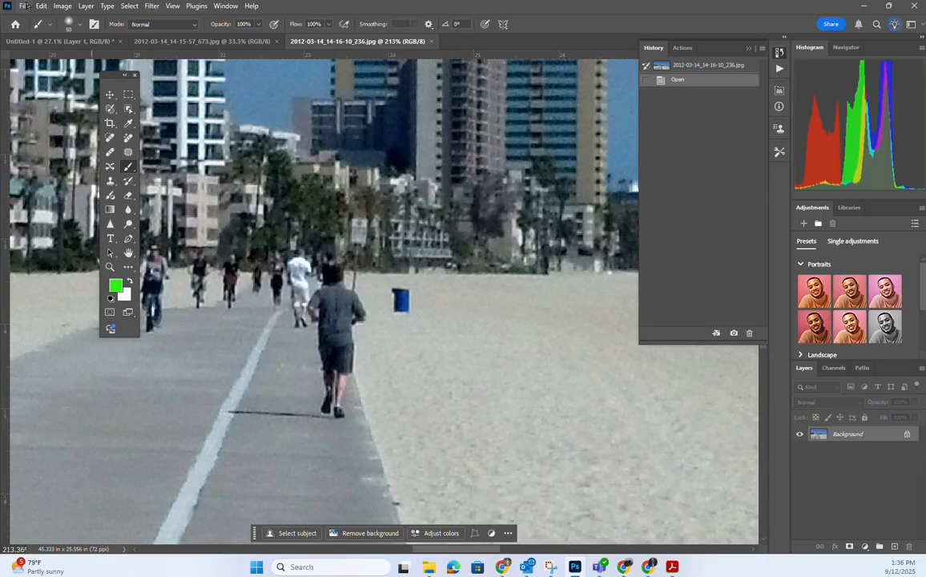
right_click(377, 43)
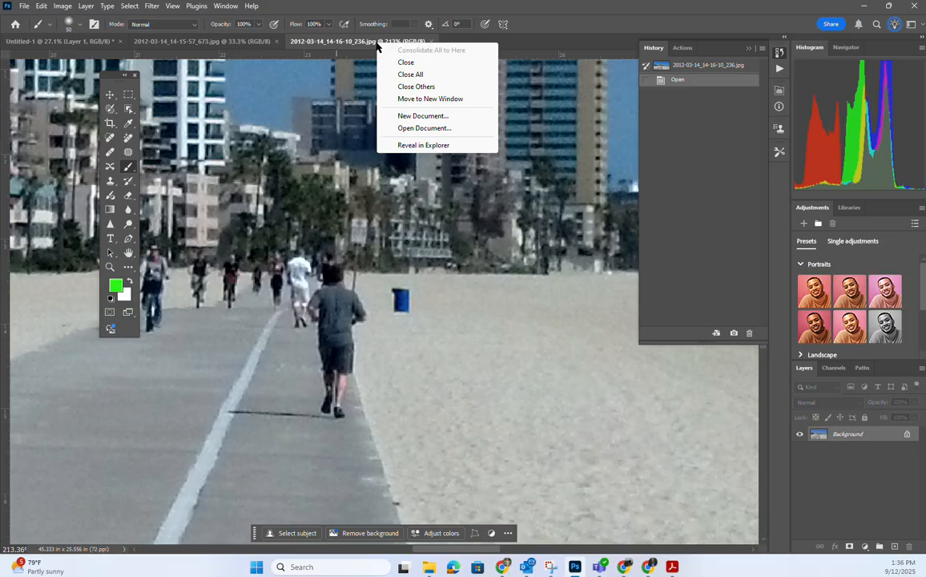
left_click(295, 118)
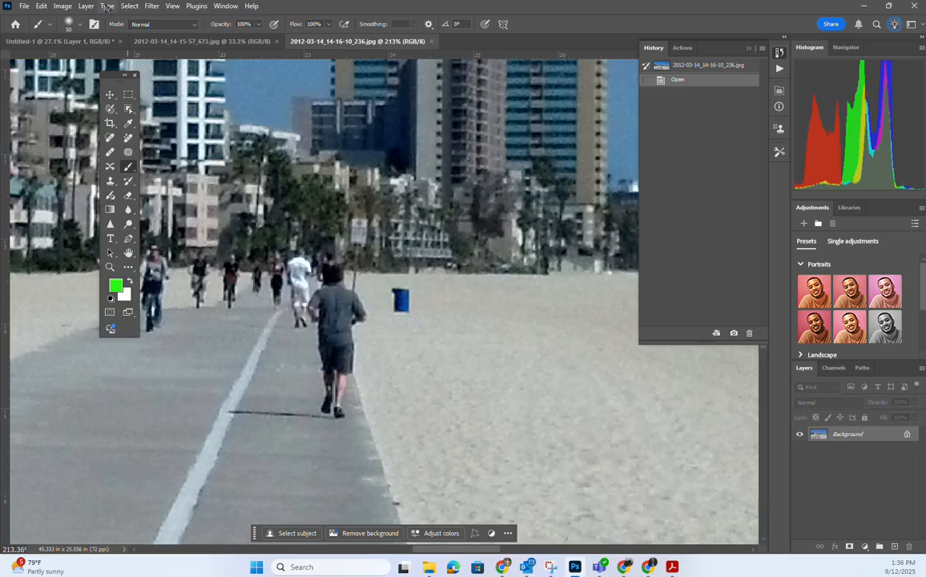
left_click(24, 6)
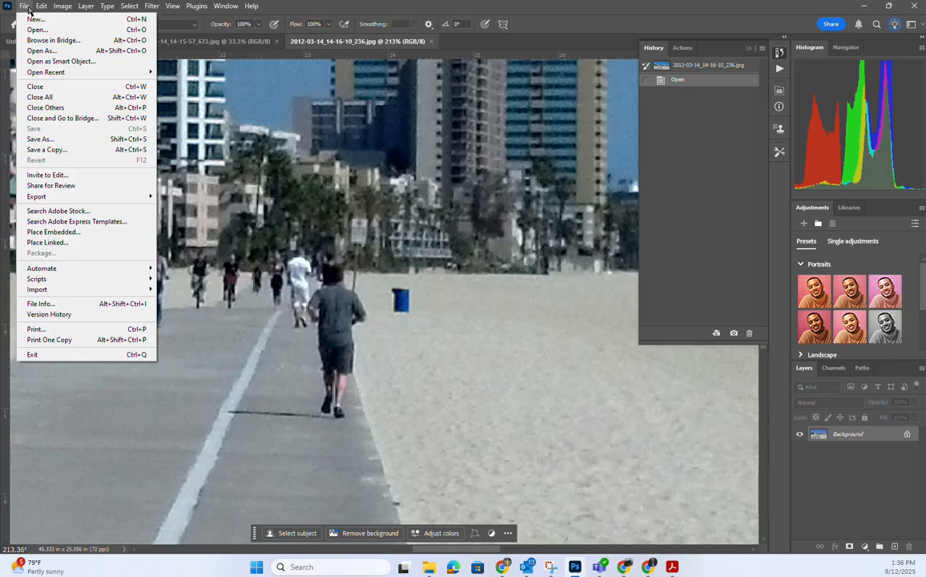
left_click(40, 6)
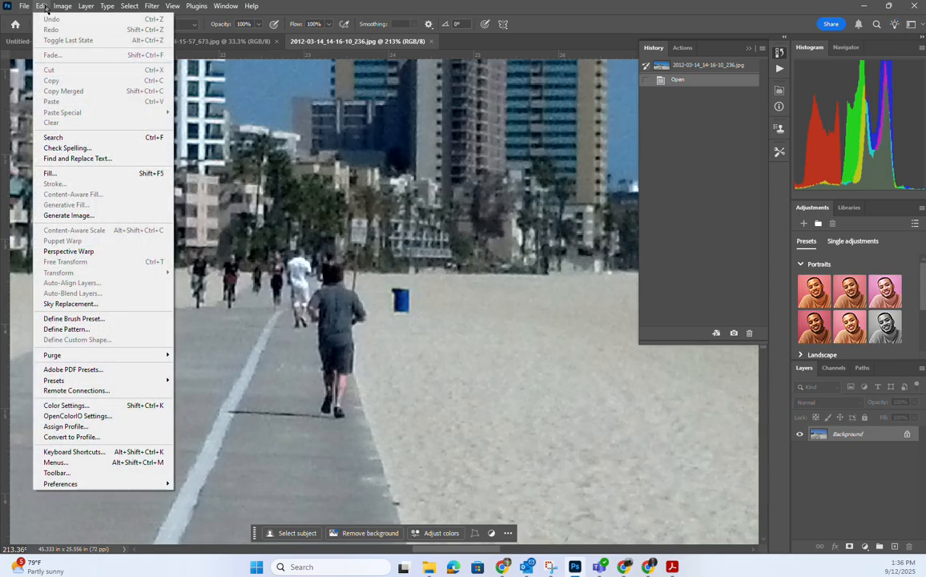
left_click(549, 314)
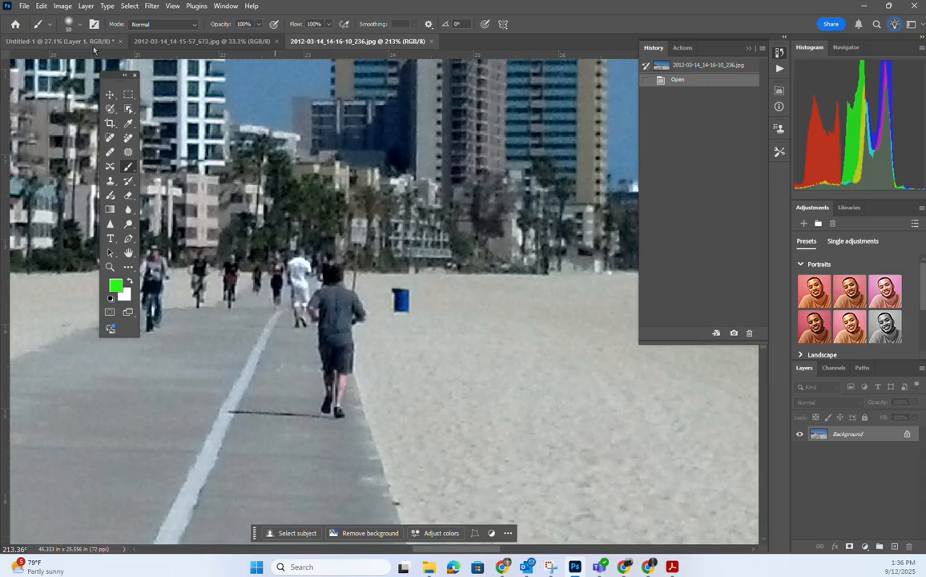
left_click(60, 41)
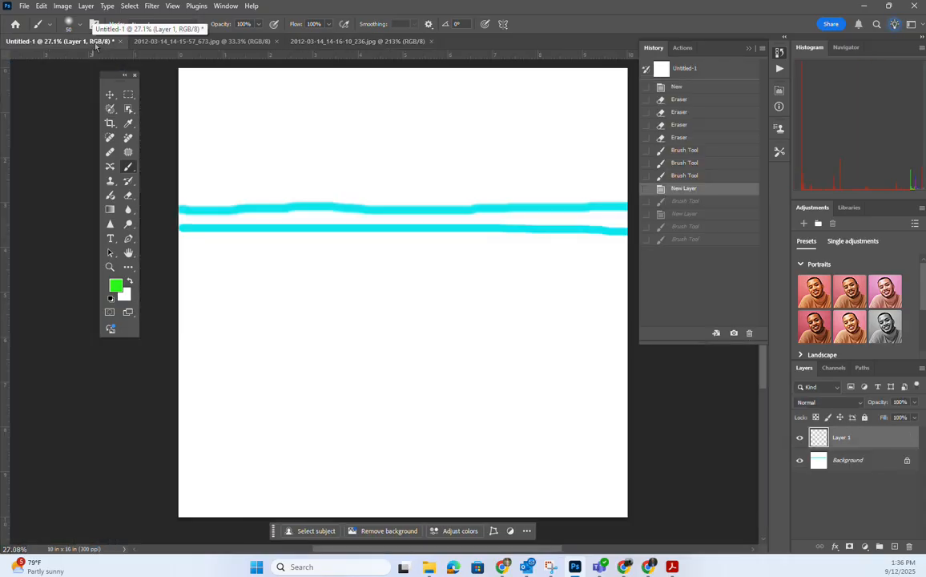